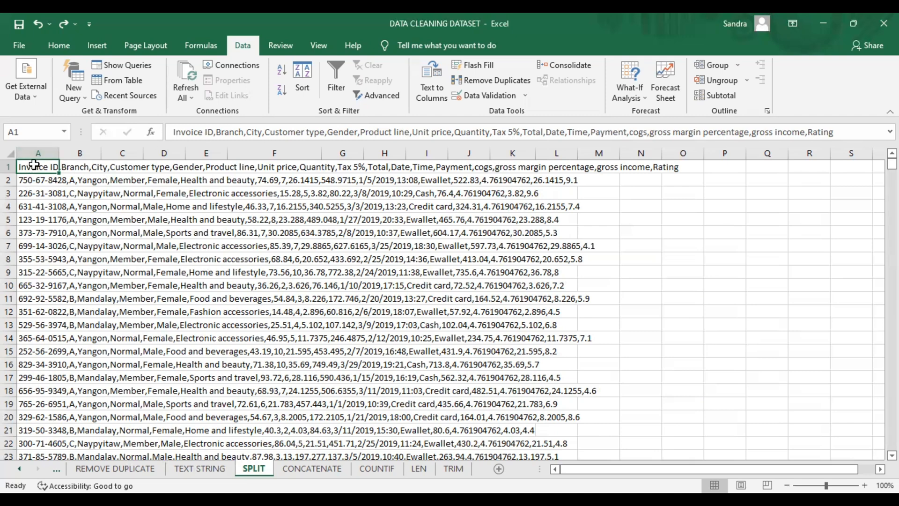
- Set up Text to Columns for all the data in column A as Delimited, with Comma enabled as a delimiter
key(ctrl+shift+Down)
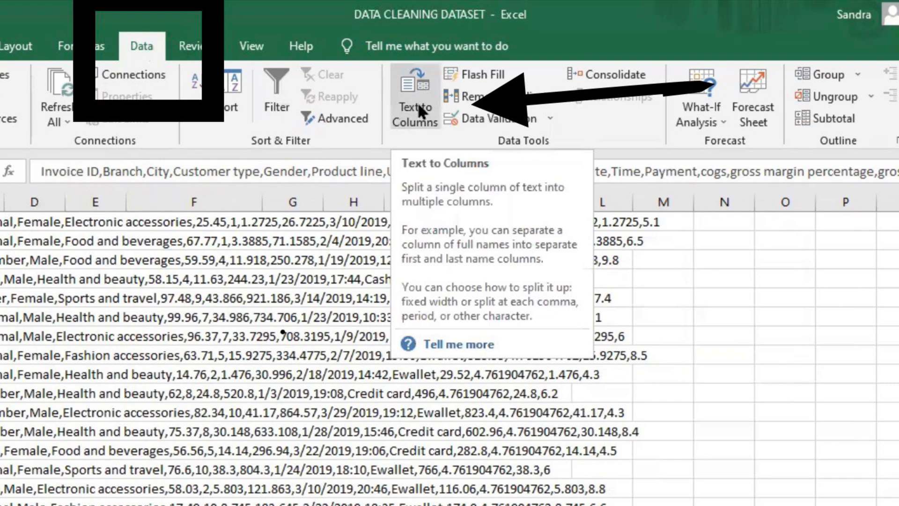
click(418, 107)
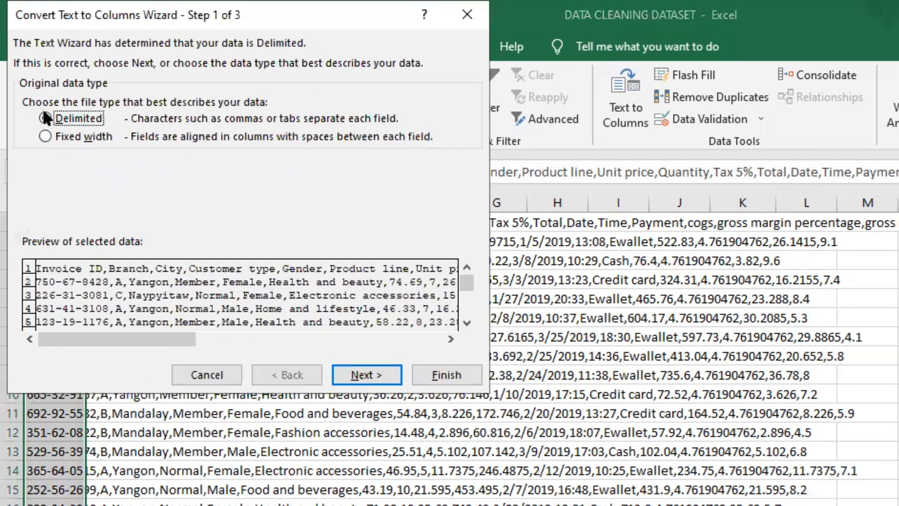
click(361, 374)
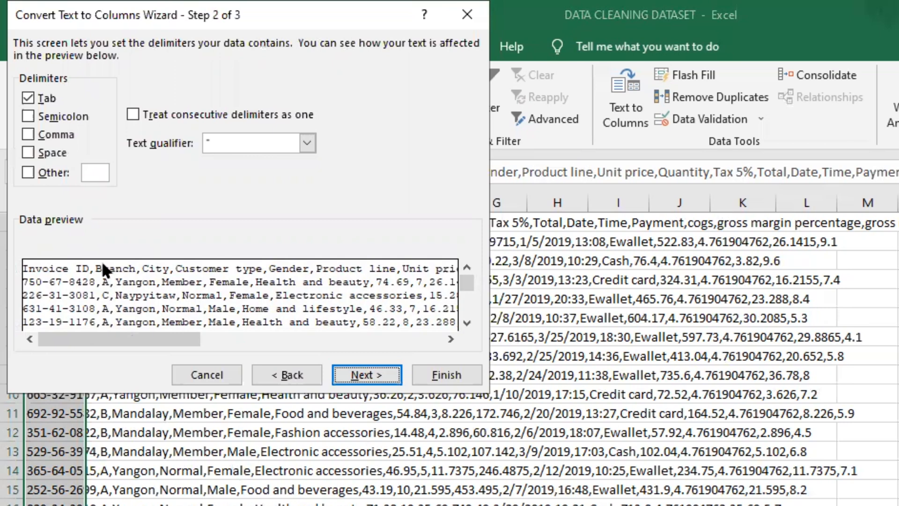
click(28, 134)
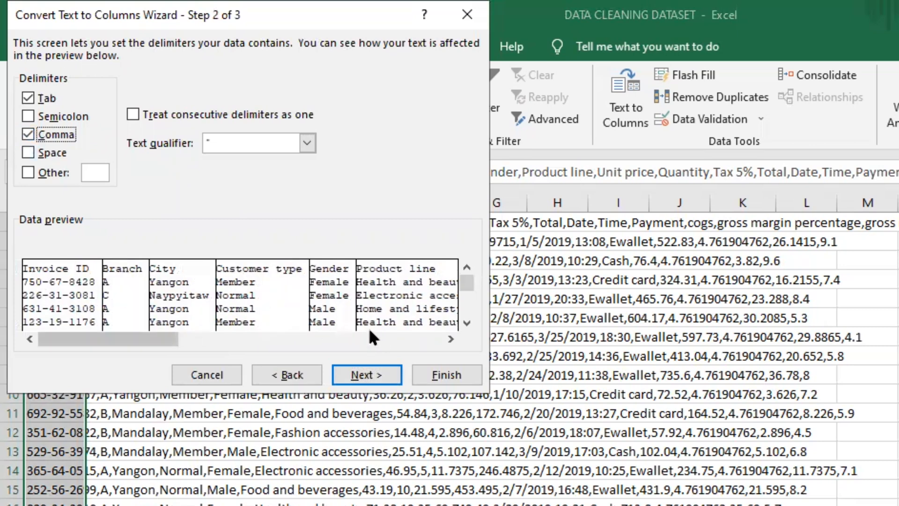
- Examine further rows in the data preview to check how the comma delimiter splits the fields
click(467, 301)
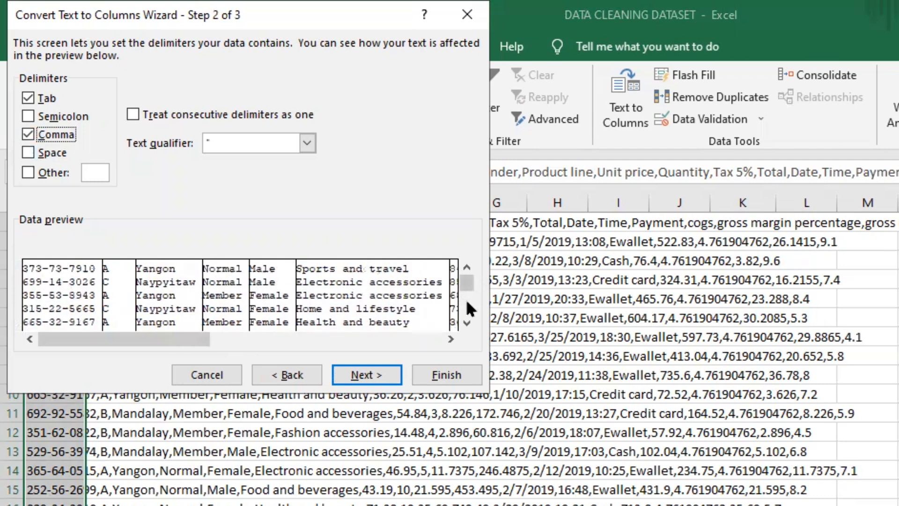
click(467, 301)
click(467, 301)
click(467, 302)
click(467, 302)
click(466, 302)
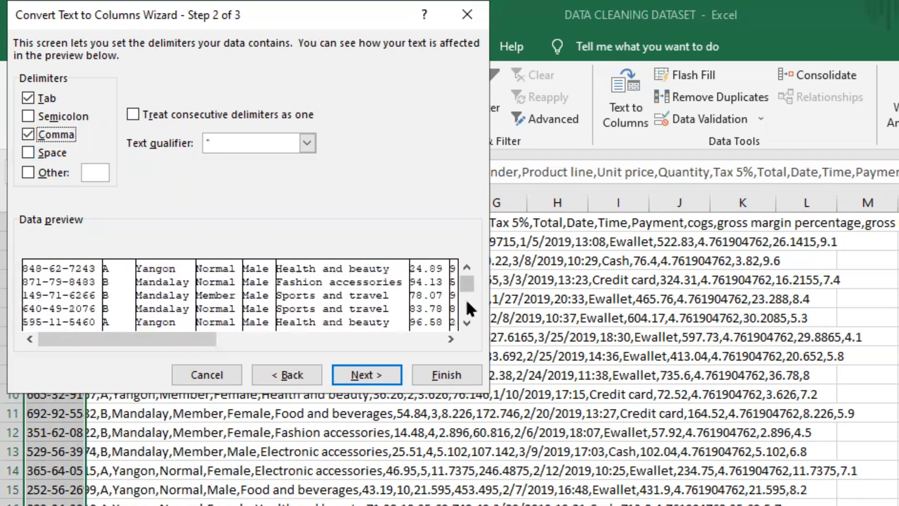
click(467, 302)
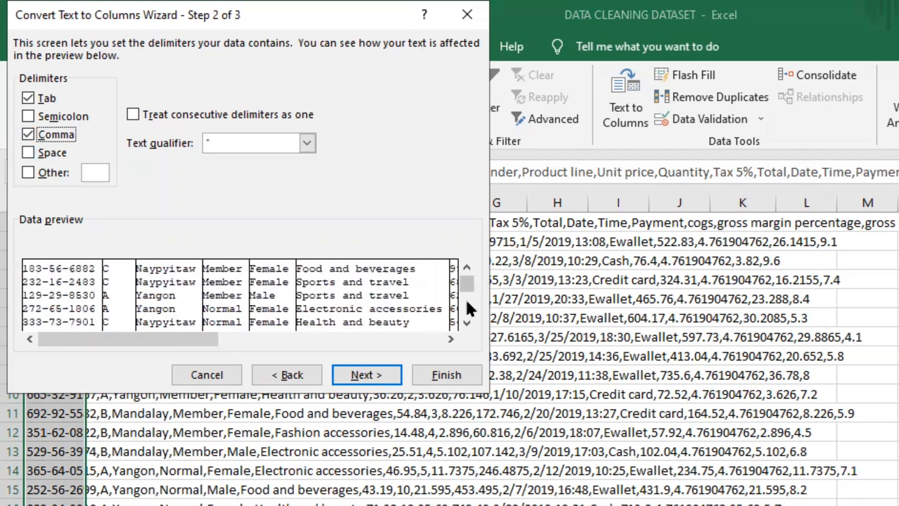
click(466, 302)
click(466, 302)
click(467, 301)
click(467, 302)
click(466, 302)
click(467, 302)
click(466, 301)
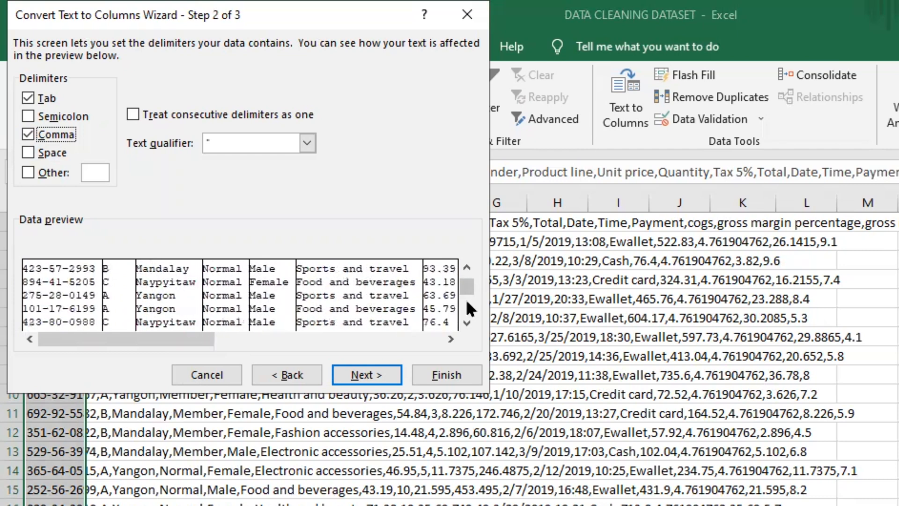
click(467, 302)
click(467, 302)
click(467, 302)
click(467, 302)
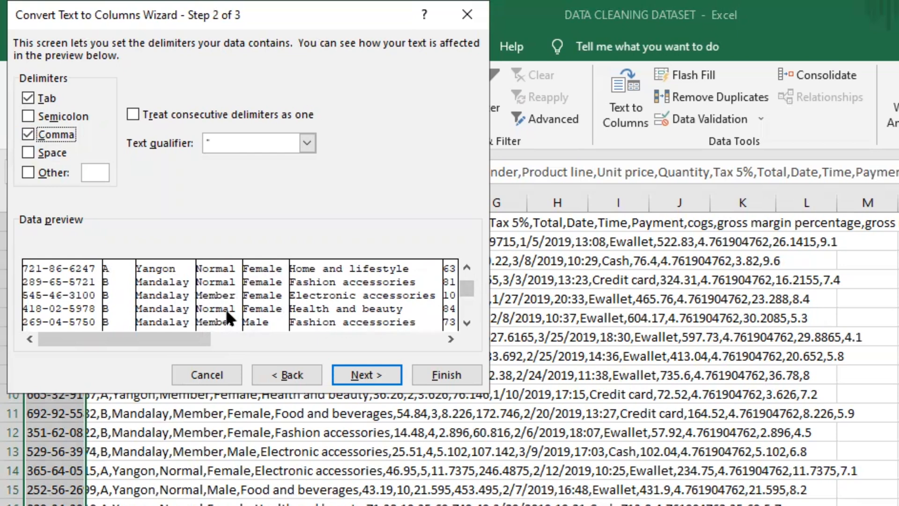
- Complete the text split with the General column data format and $A$1 as the destination
click(369, 369)
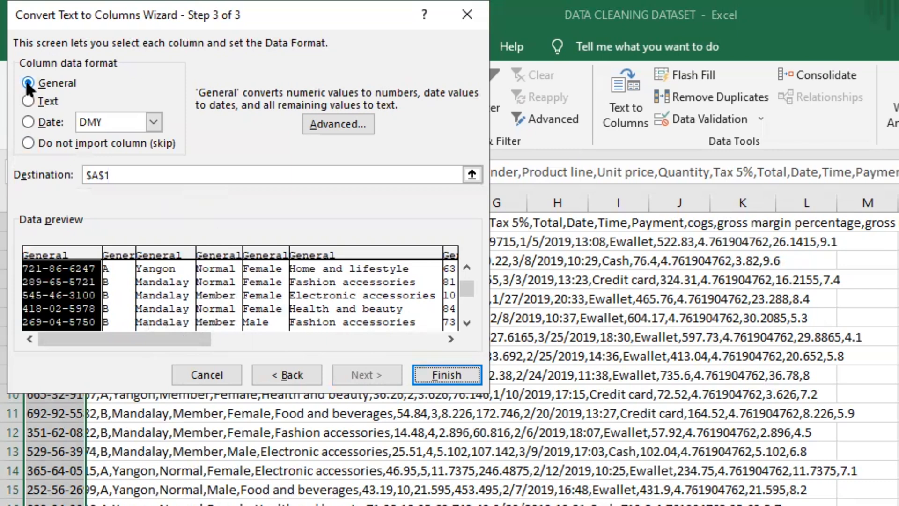
click(447, 375)
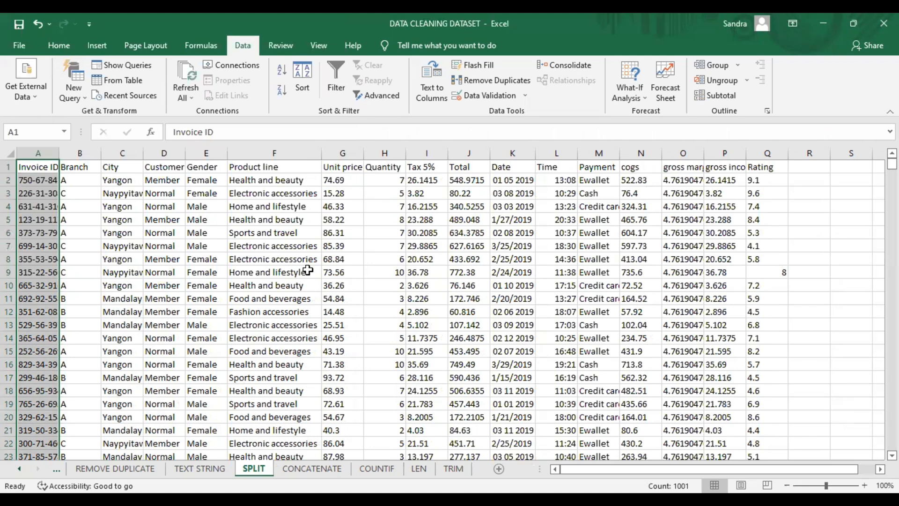
click(195, 210)
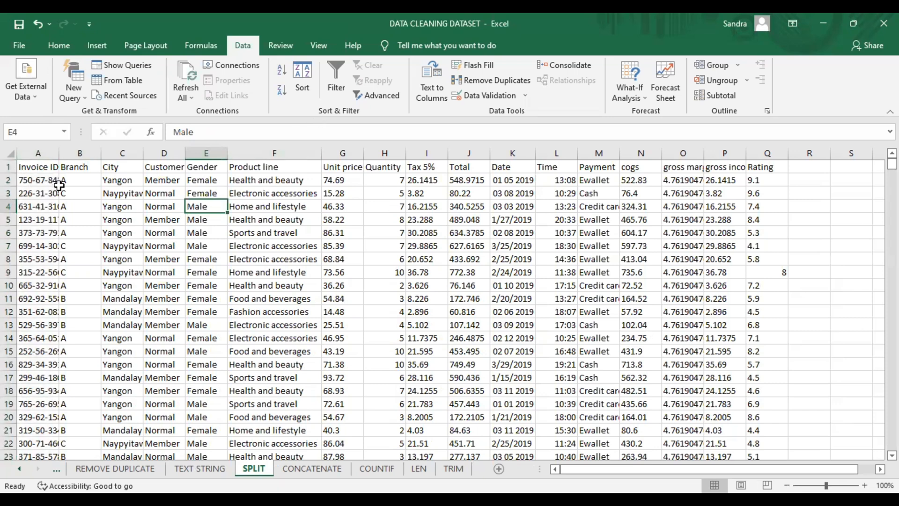
- AutoFit the width of the Invoice ID column on the SPLIT sheet
click(31, 167)
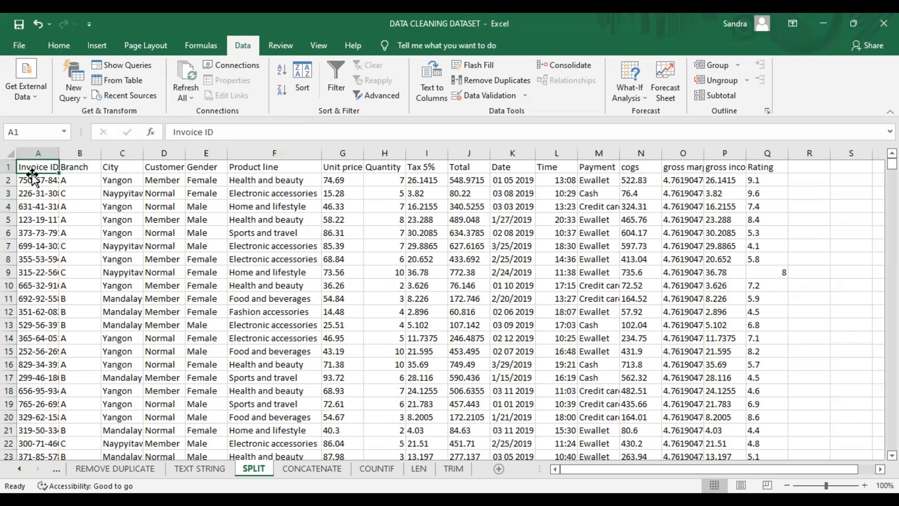
key(alt+h)
key(o)
key(i)
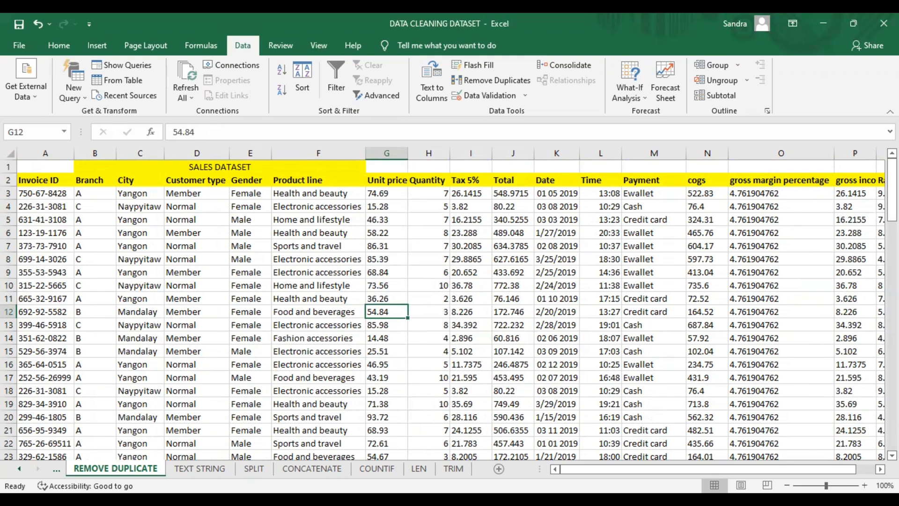
- Highlight duplicate values in the Invoice ID column of the REMOVE DUPLICATE sheet with Light Red Fill with Dark Red Text
mouse_move(891, 192)
mouse_down()
mouse_move(891, 345)
mouse_move(891, 178)
mouse_up()
click(322, 311)
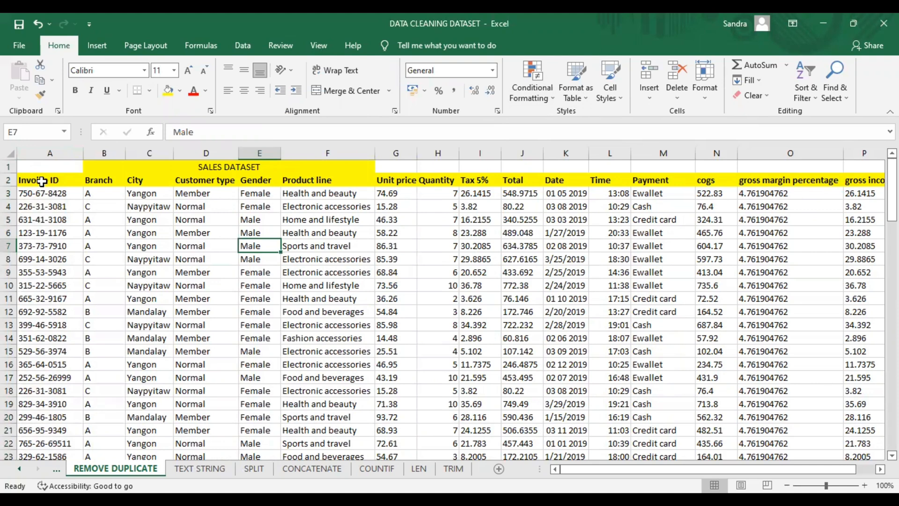
click(42, 180)
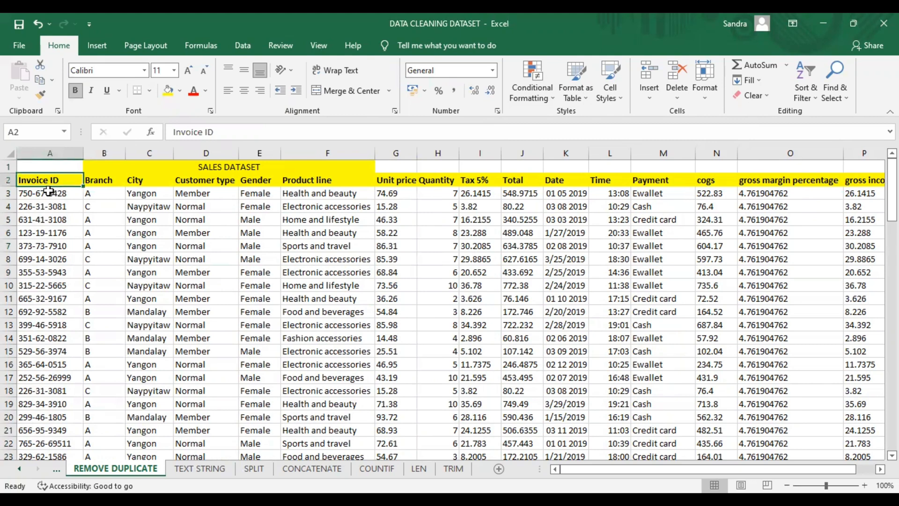
click(51, 151)
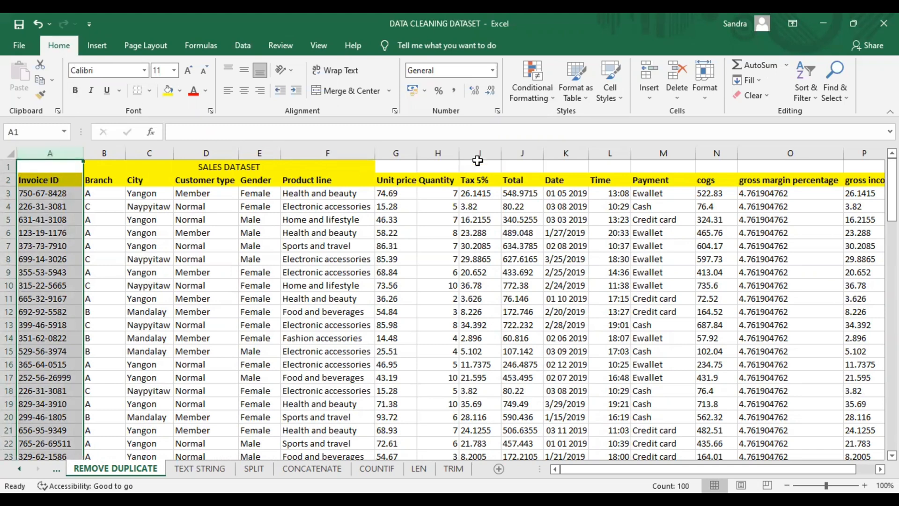
click(527, 98)
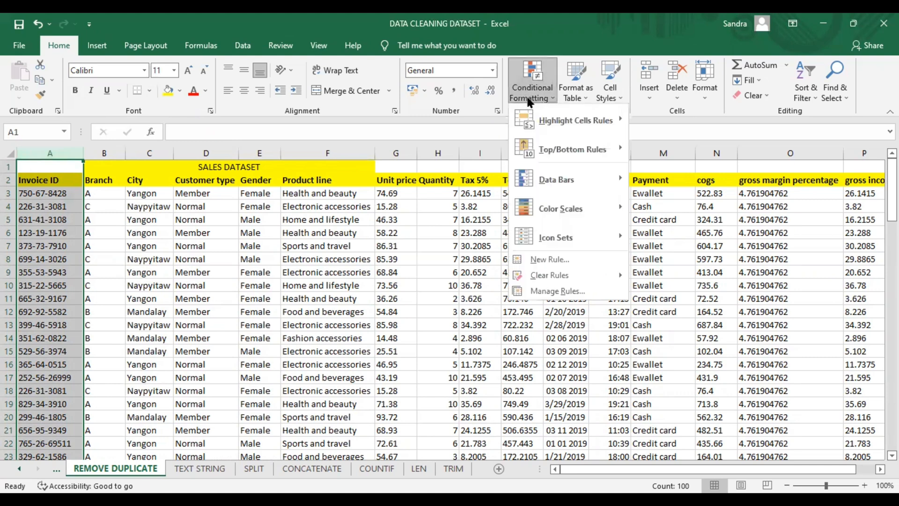
mouse_move(539, 121)
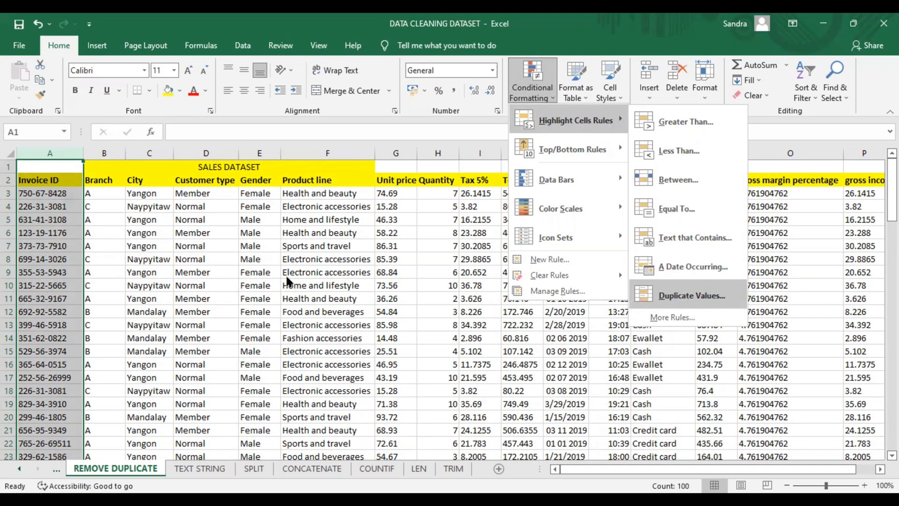
click(651, 295)
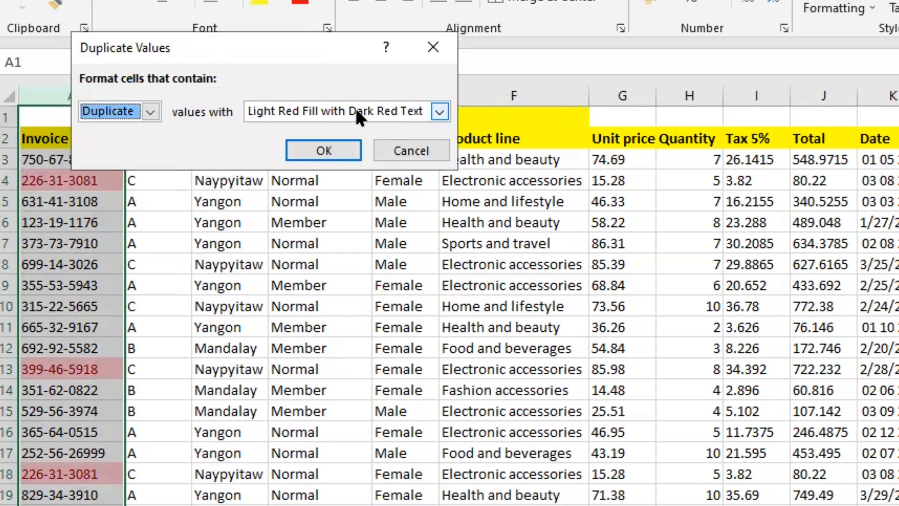
click(321, 150)
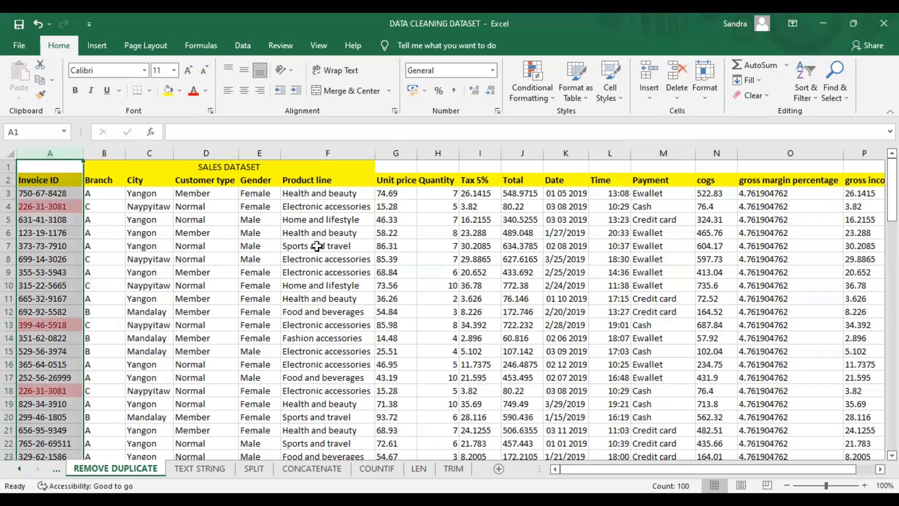
click(317, 246)
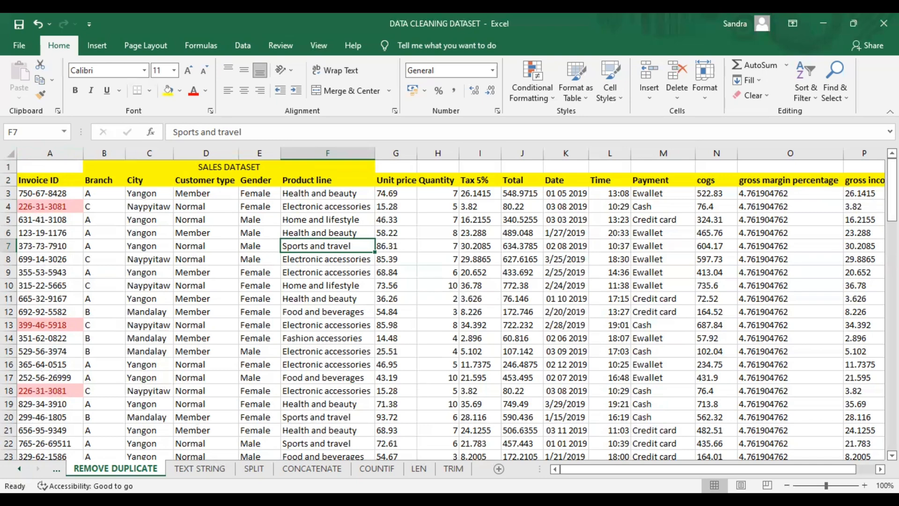
- Remove duplicate rows from the sales dataset from header row 2 down, comparing all columns and treating the data as having headers
mouse_move(892, 201)
mouse_down()
mouse_move(891, 396)
mouse_move(892, 201)
mouse_up()
click(8, 180)
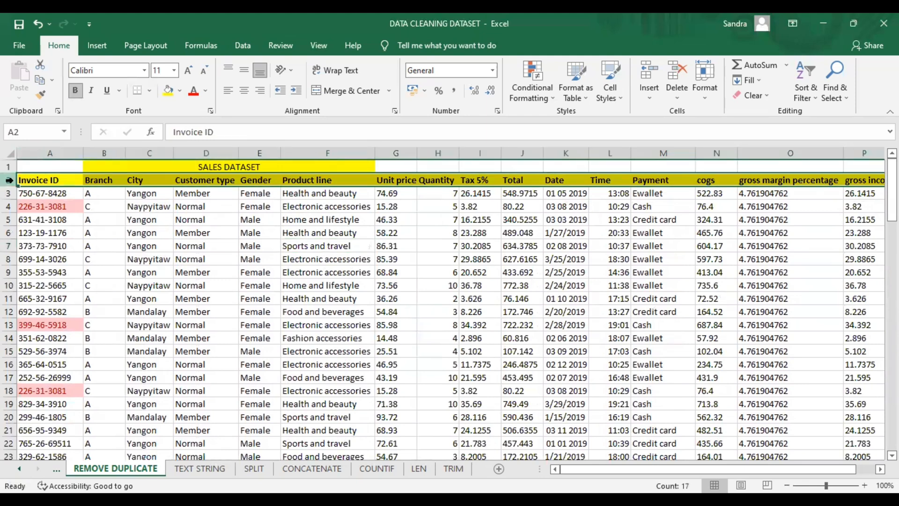
key(ctrl+shift+Down)
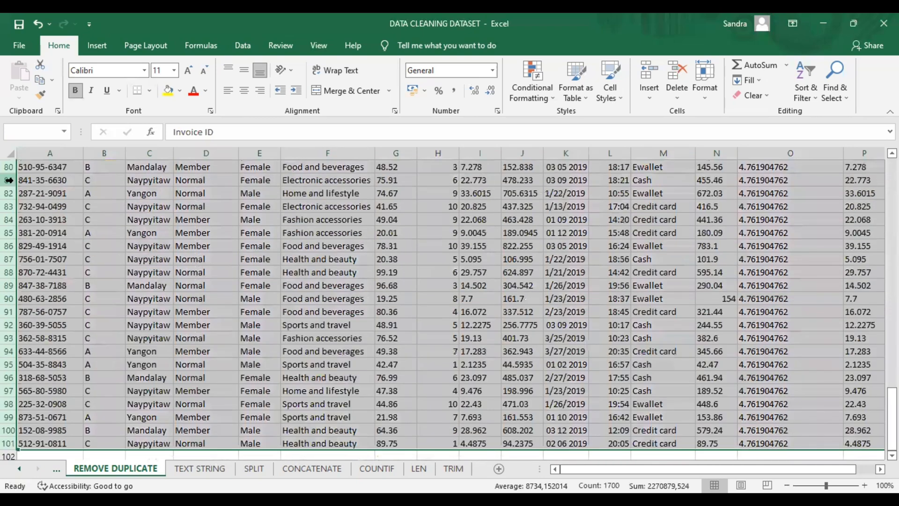
drag(892, 419, 892, 185)
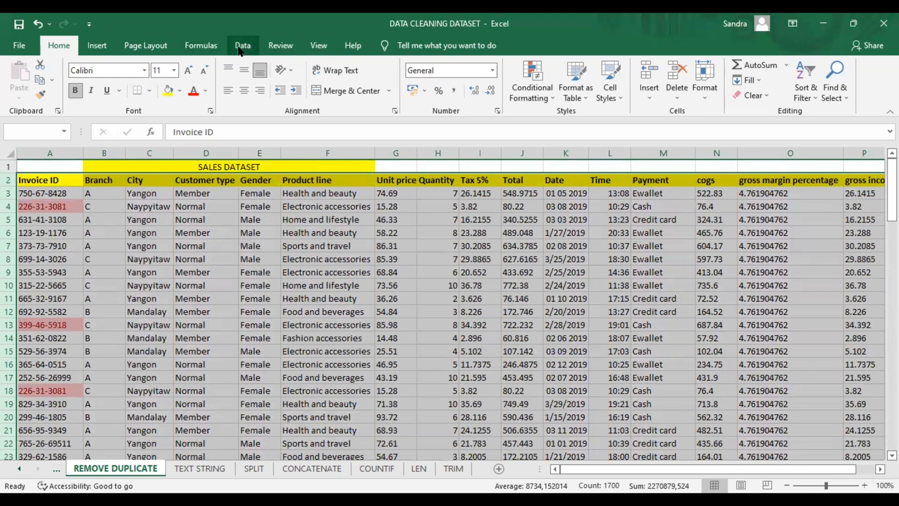
click(242, 45)
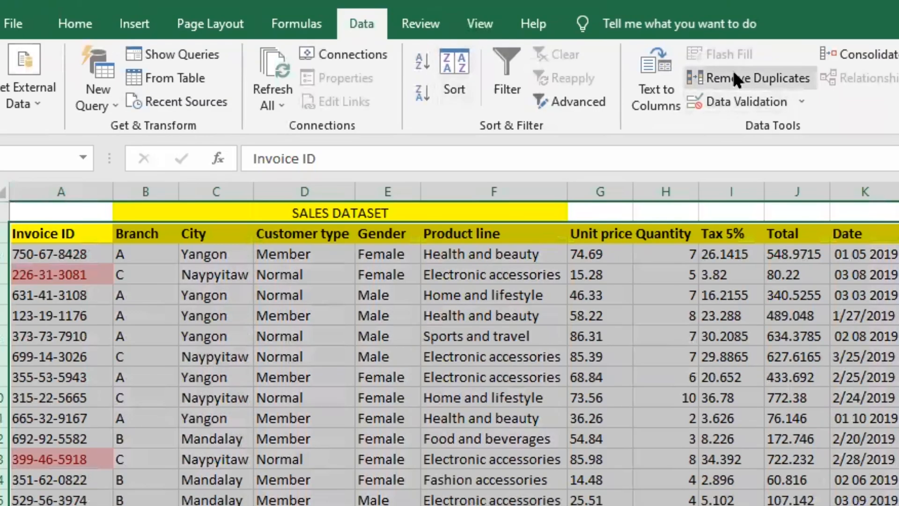
click(734, 76)
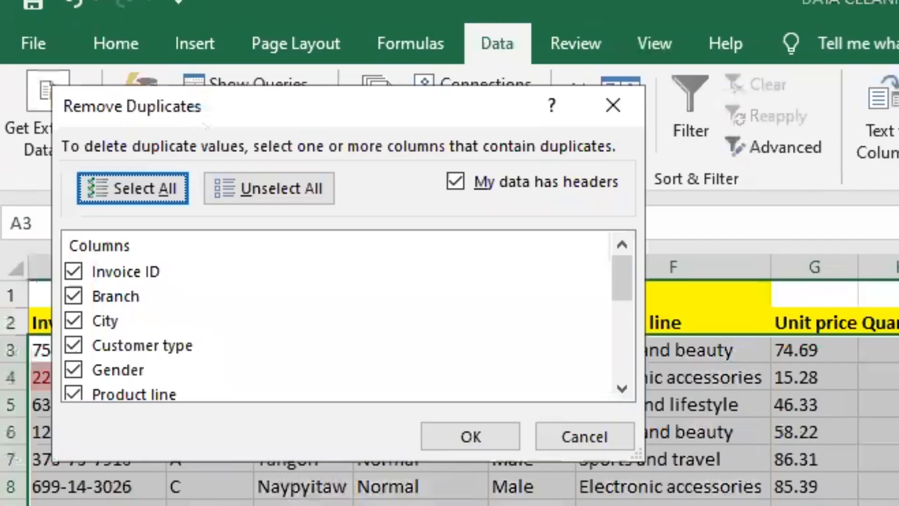
drag(620, 287, 615, 262)
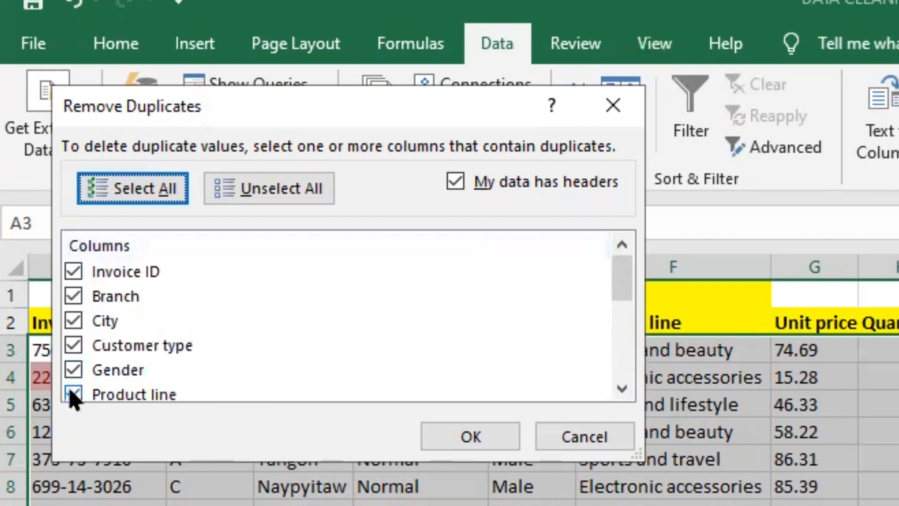
click(623, 361)
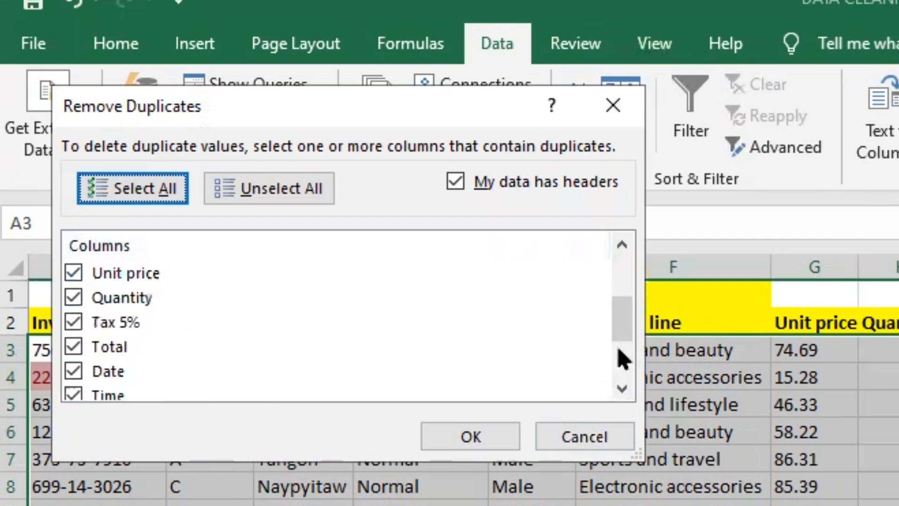
click(622, 360)
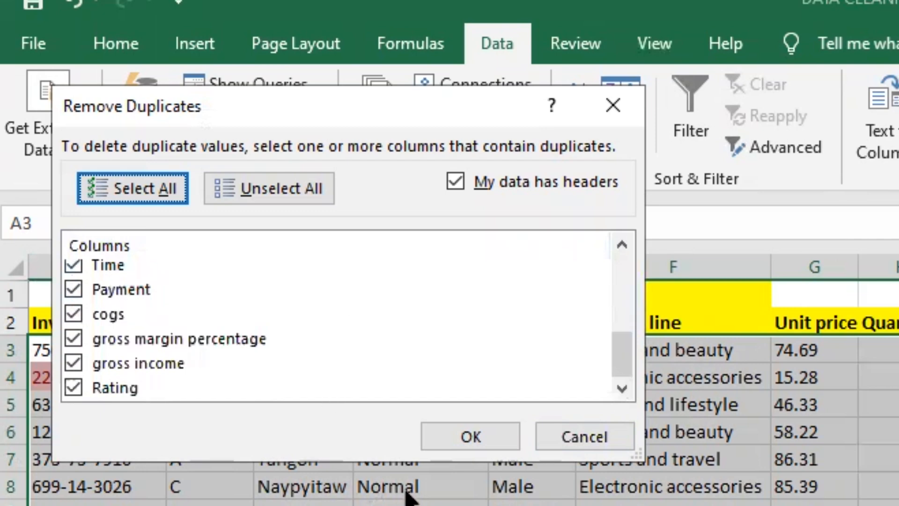
click(468, 433)
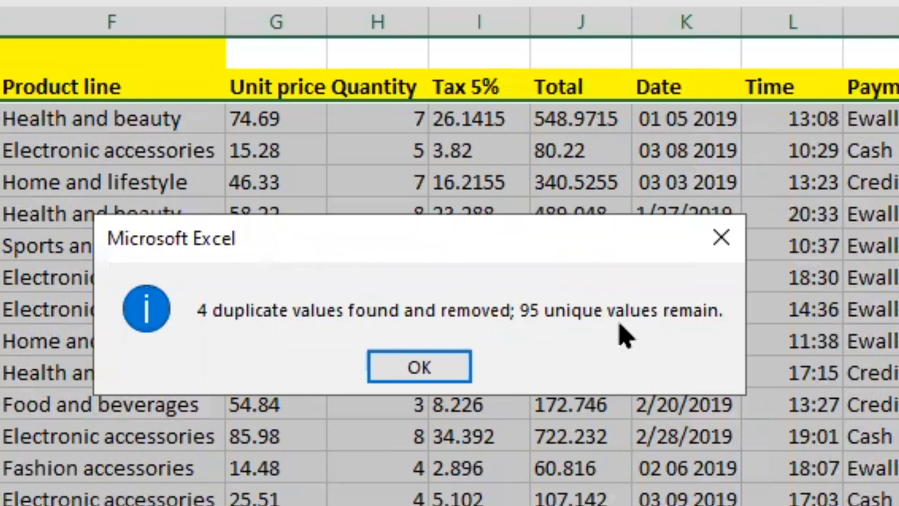
click(401, 372)
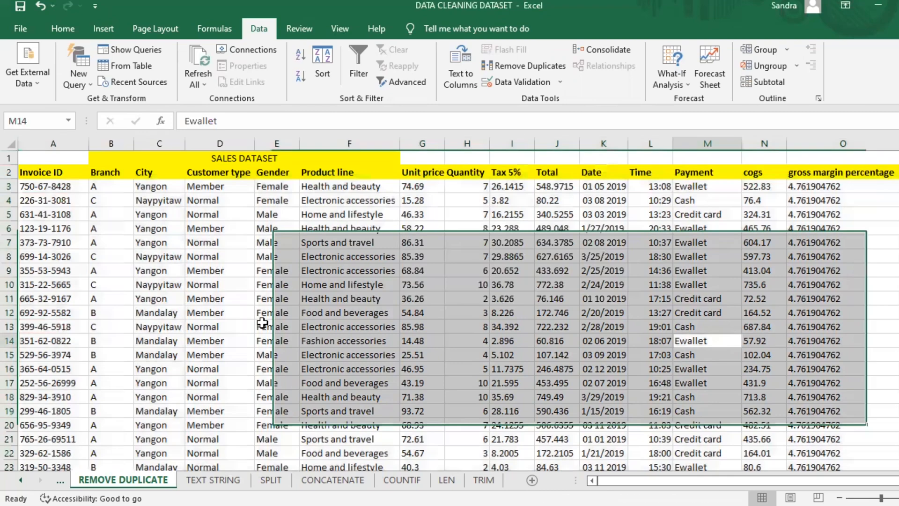
- Look through the sales dataset rows to check the Invoice ID column for duplicate highlighting
drag(706, 340, 707, 326)
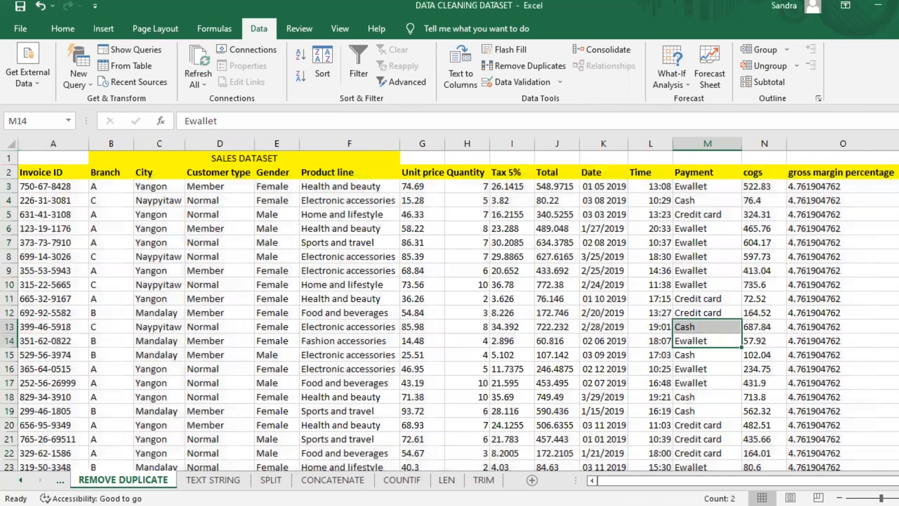
scroll(450, 309, down, 9)
mouse_move(897, 186)
mouse_down()
mouse_move(898, 201)
mouse_move(897, 178)
mouse_move(897, 204)
mouse_move(897, 173)
mouse_up()
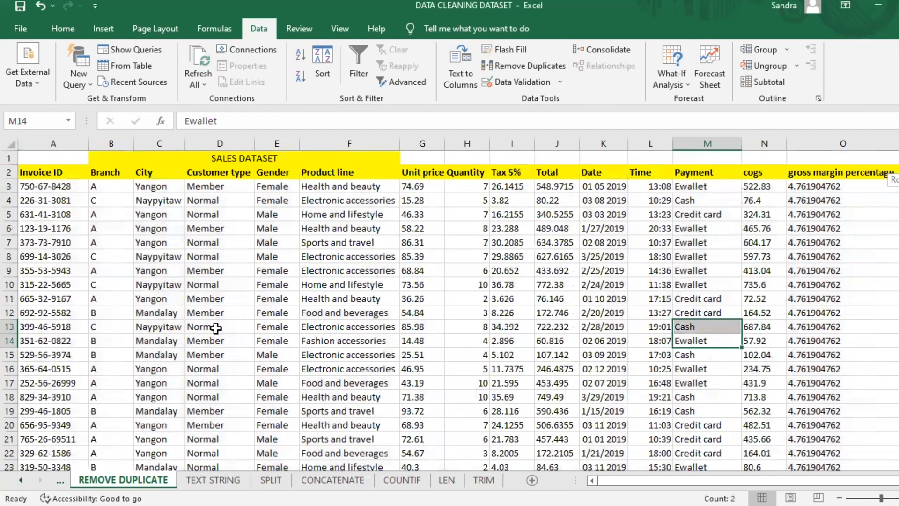
scroll(71, 187, down, 1)
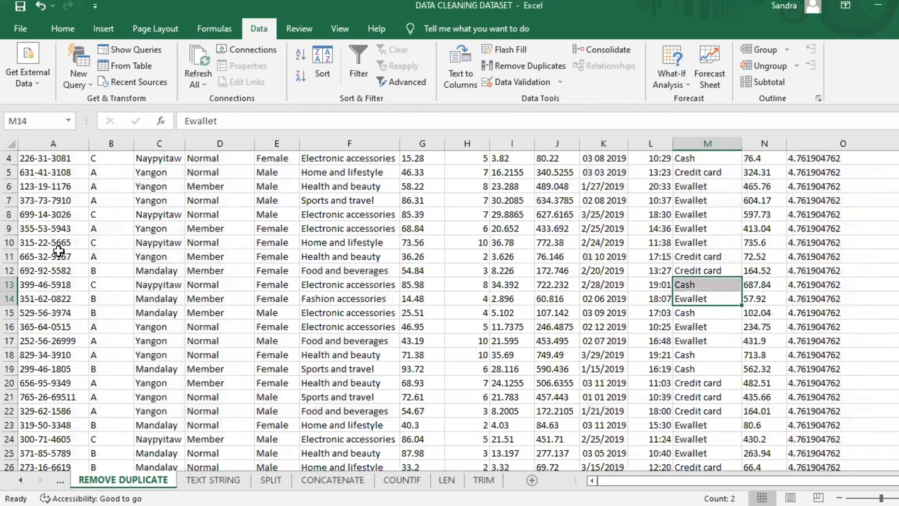
click(378, 266)
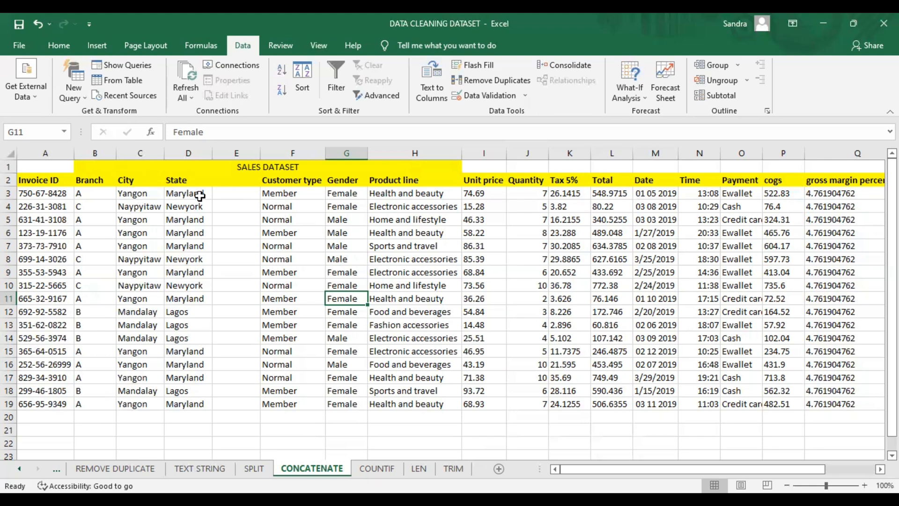
click(241, 181)
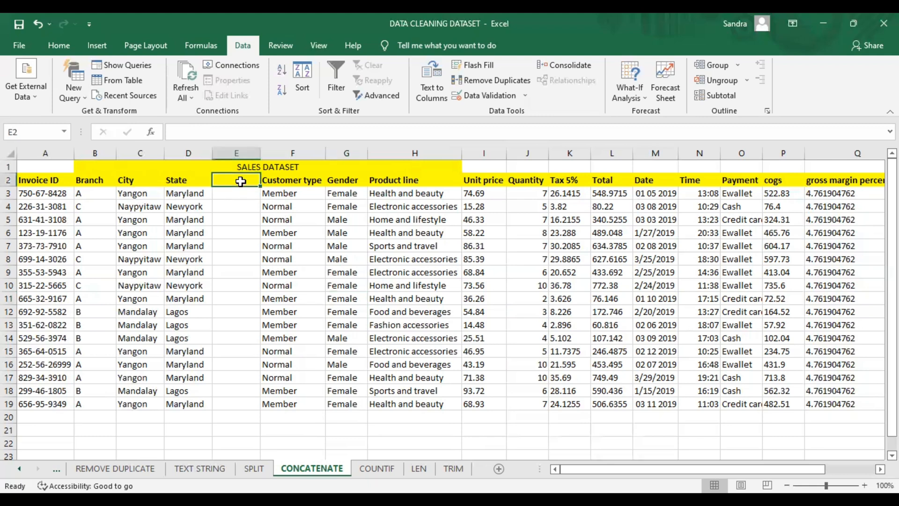
text(s)
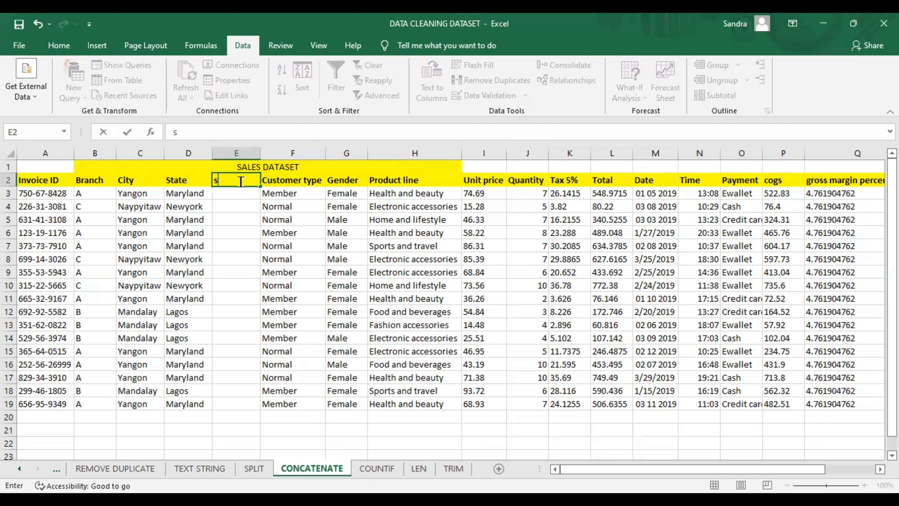
key(BackSpace)
- Join the row 3 City and State values in E3 with =concatenate(C3;D3) and widen column E to fit the text
click(237, 193)
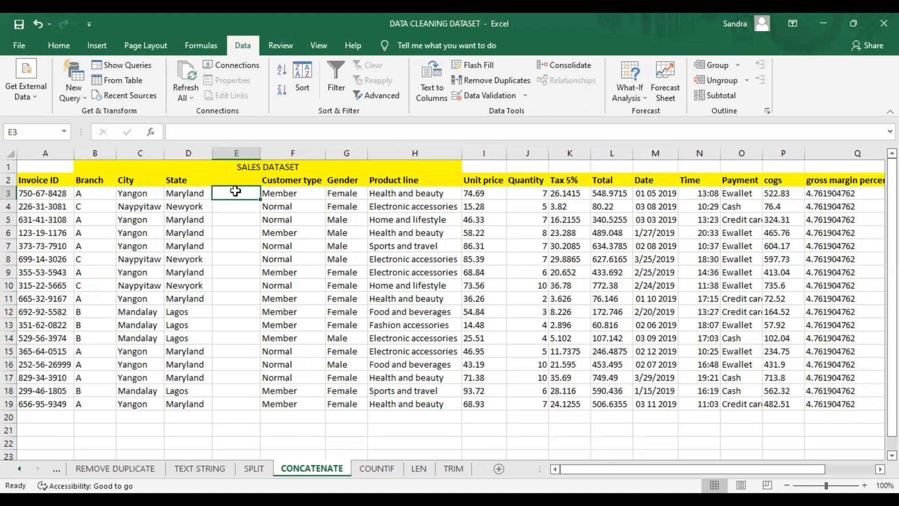
text(=)
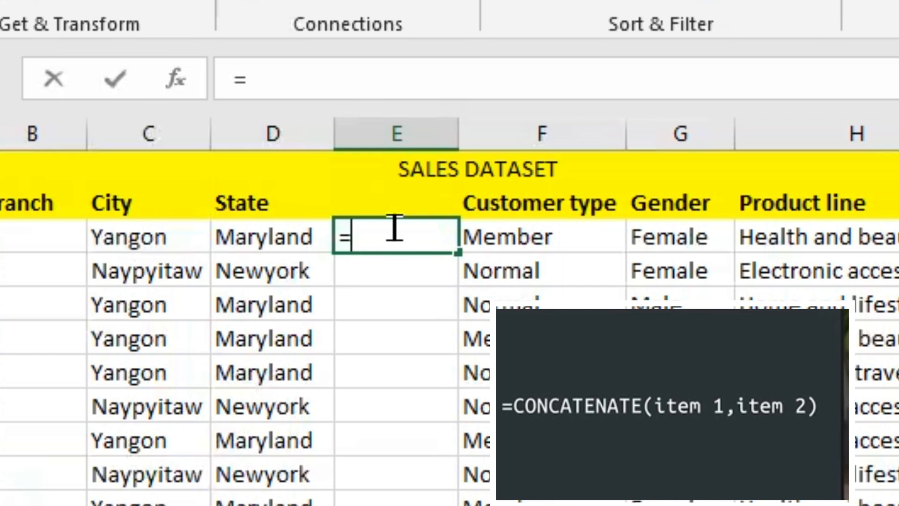
text(concatenate)
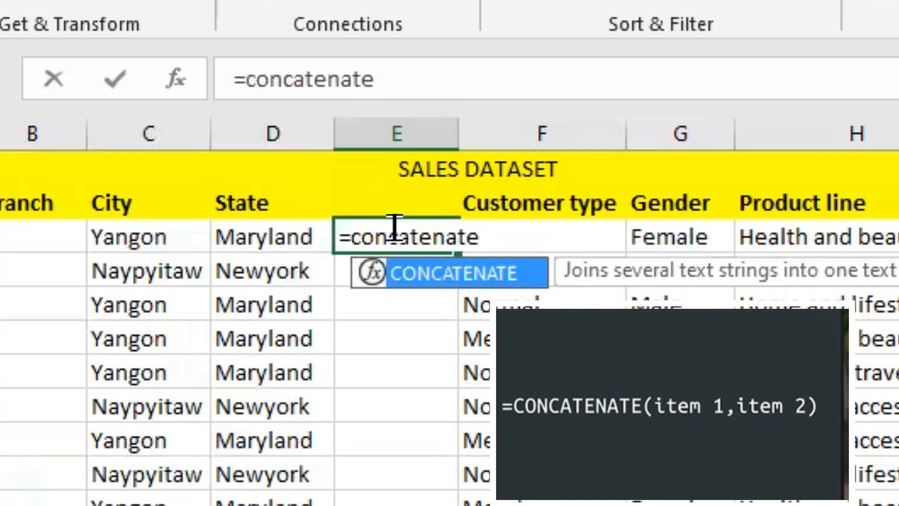
text(()
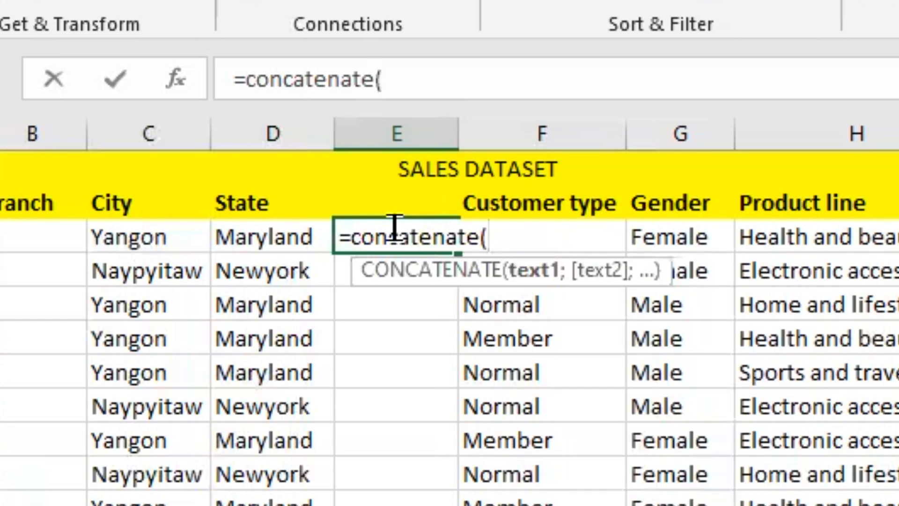
click(123, 237)
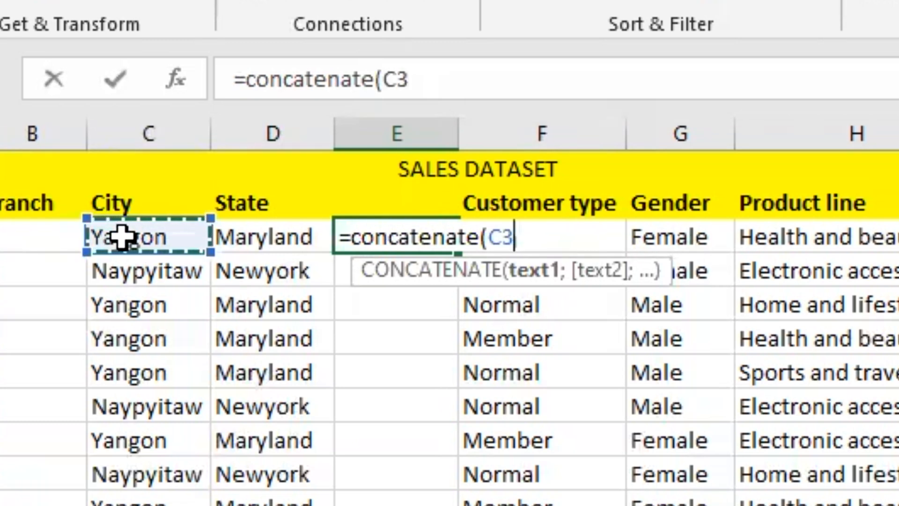
shift+click(123, 237)
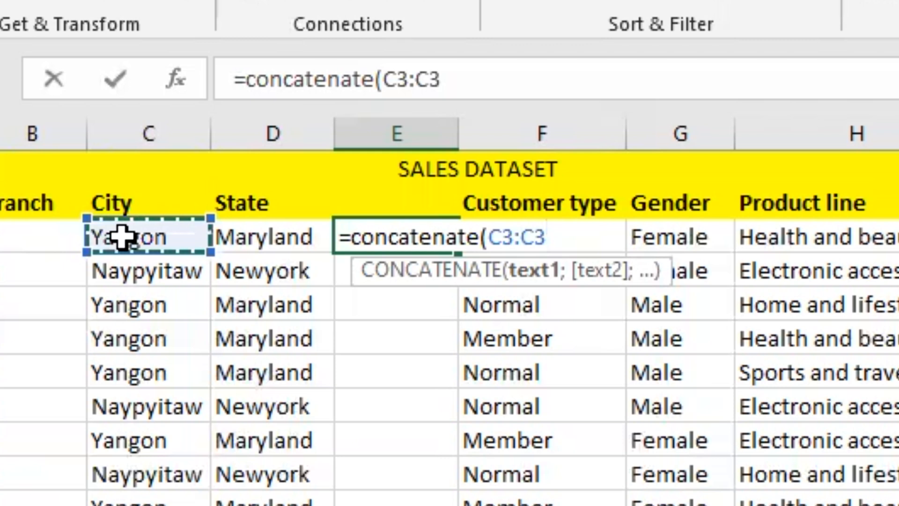
key(BackSpace)
key(BackSpace)
key(BackSpace)
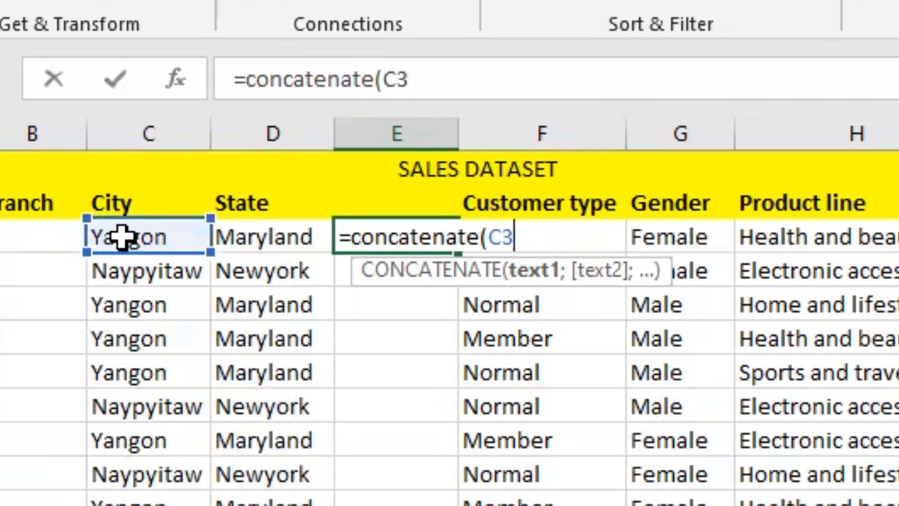
text(;)
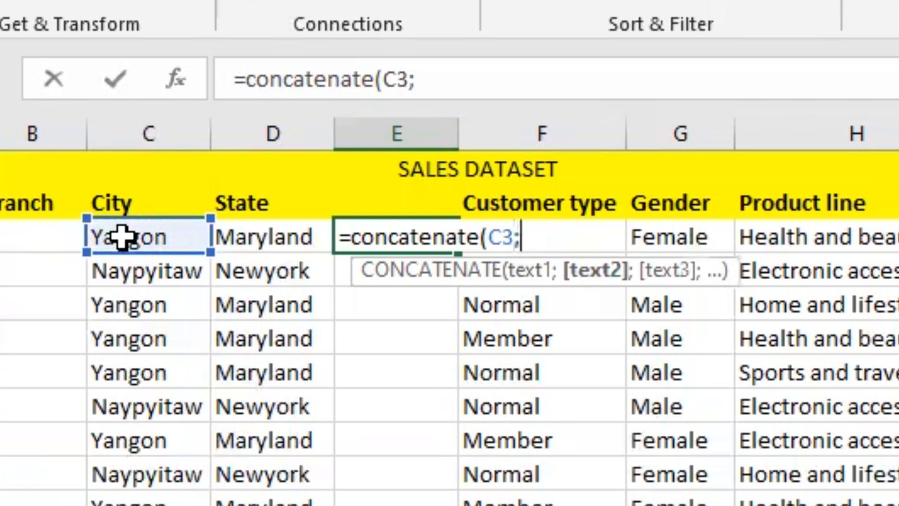
click(254, 234)
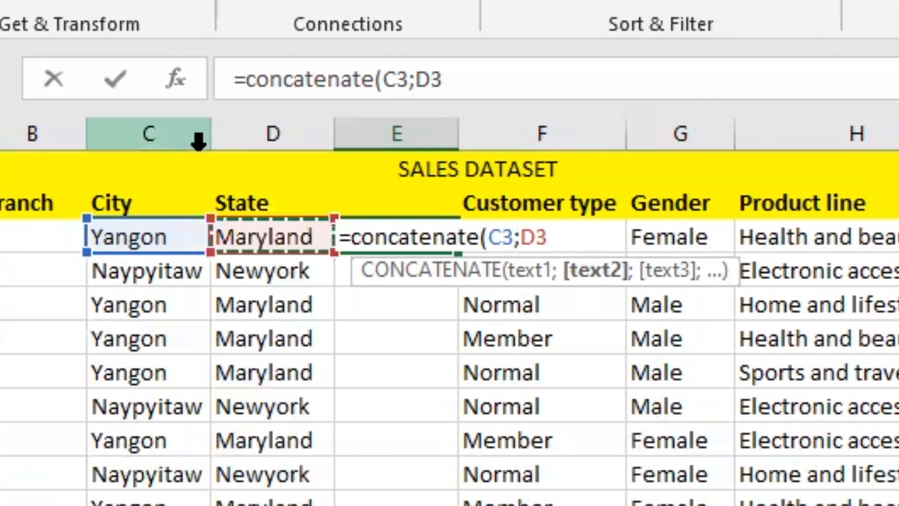
text())
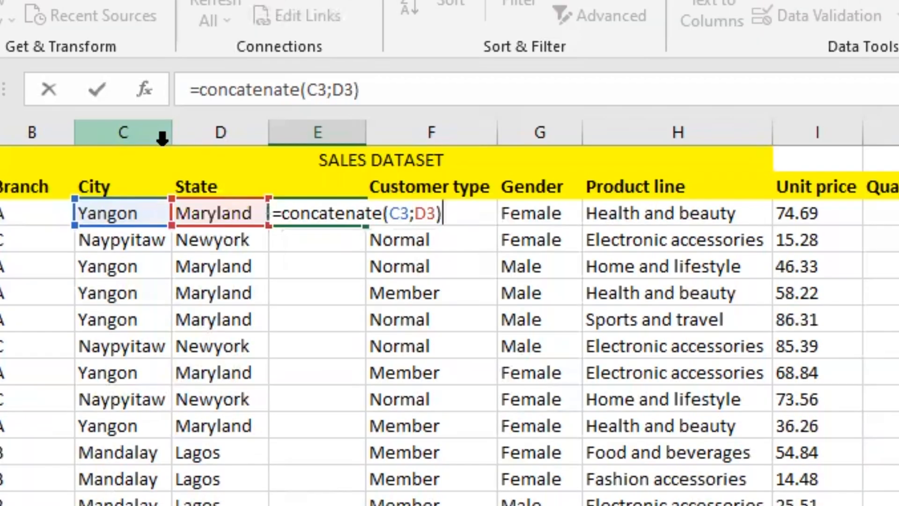
key(Return)
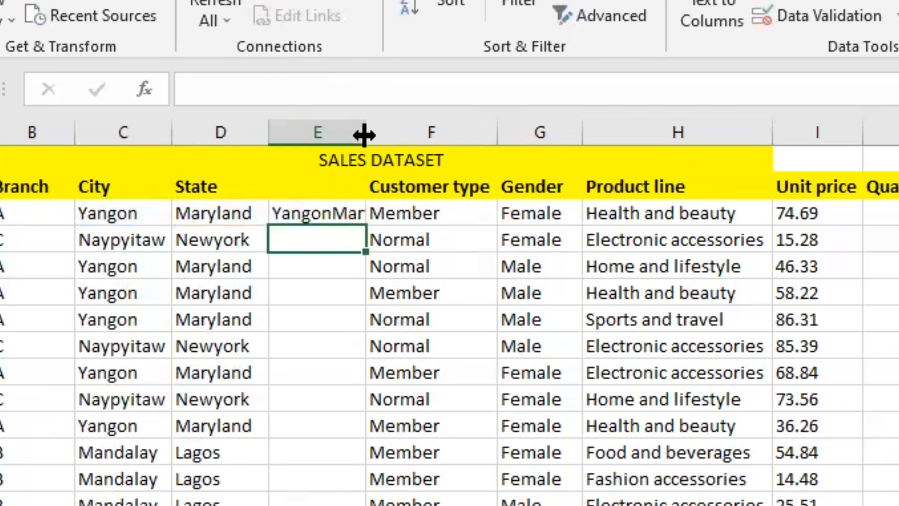
drag(364, 135, 424, 135)
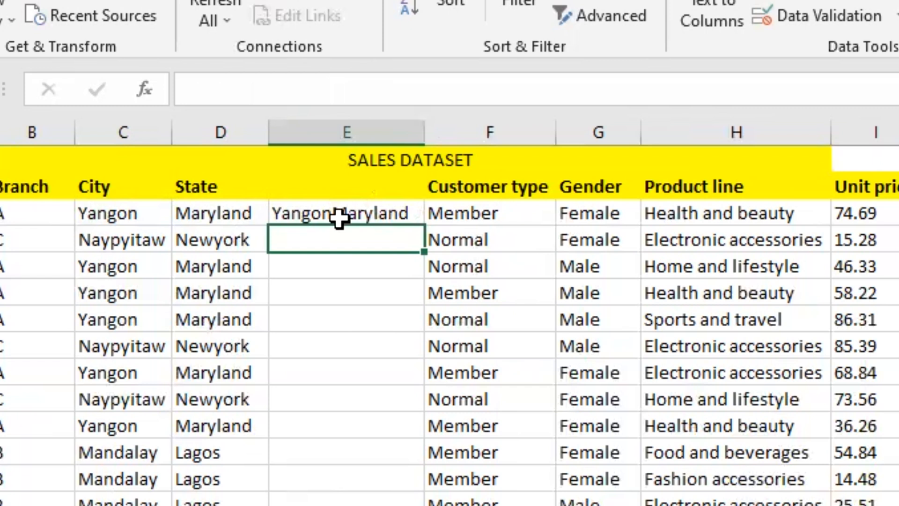
- Insert the CONCATENATE function in E3 with arguments C3, a quoted space " " and D3 to join City and State
click(345, 214)
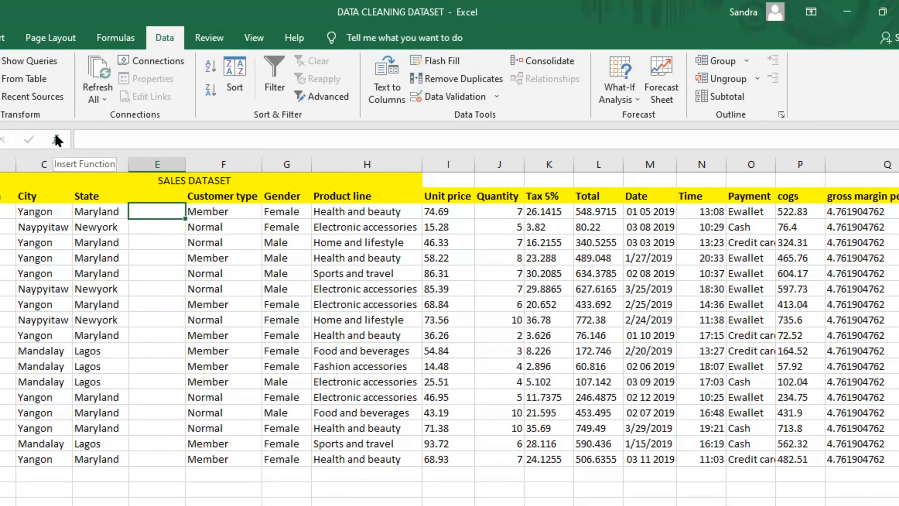
click(56, 139)
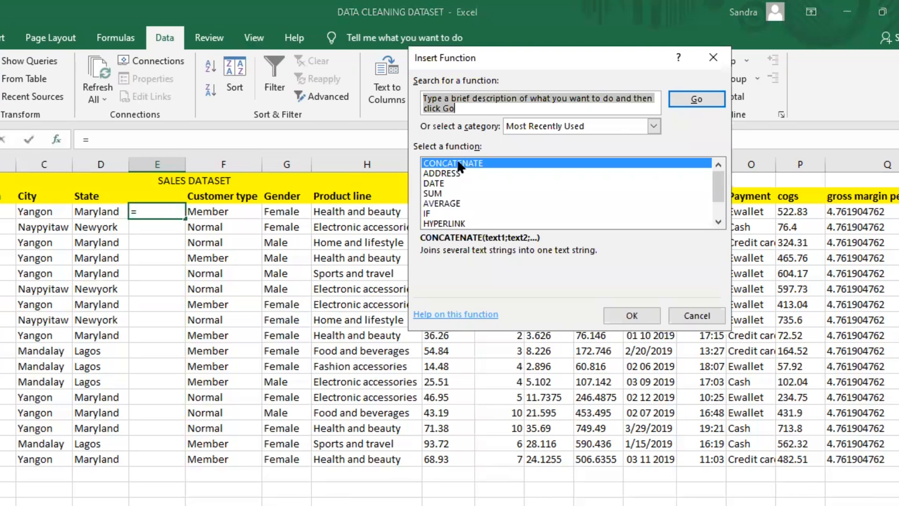
click(458, 163)
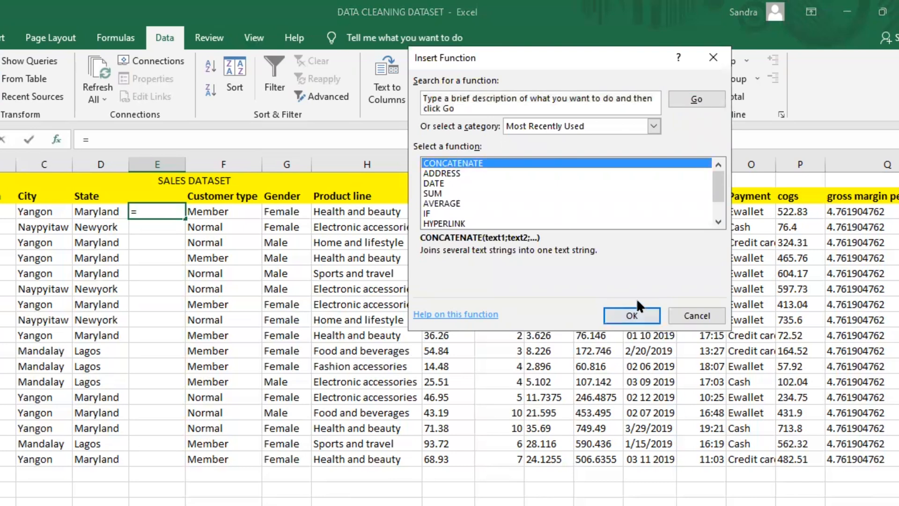
click(630, 315)
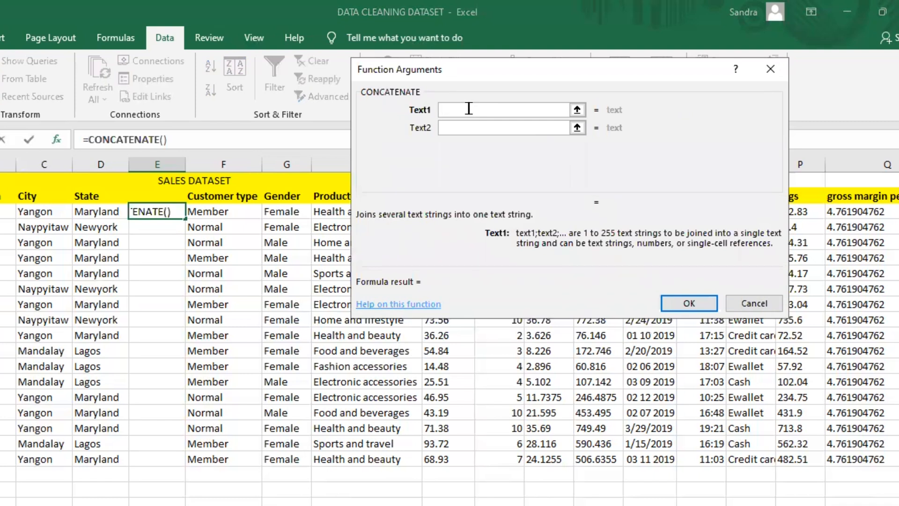
click(38, 212)
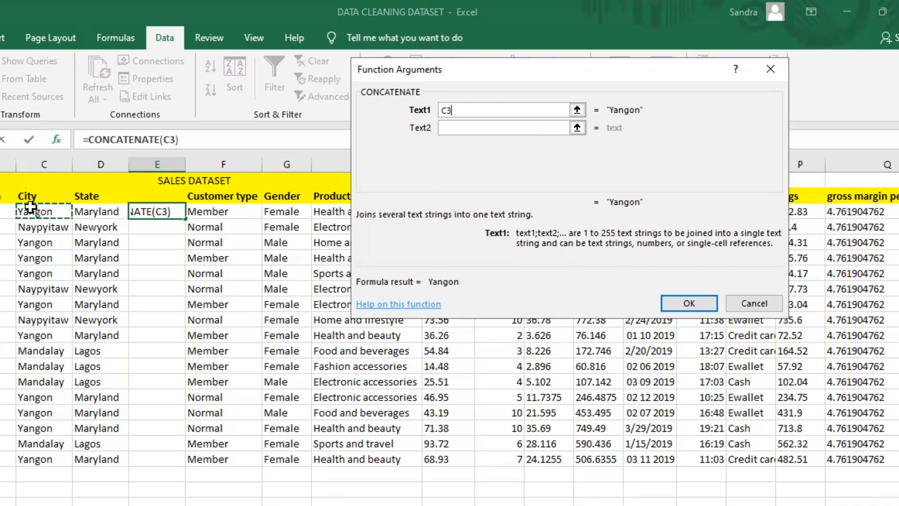
click(467, 125)
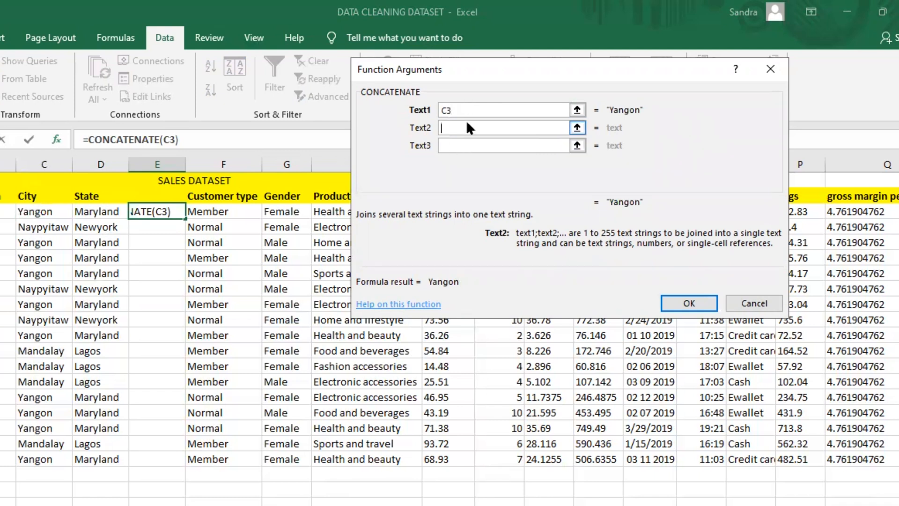
text(')
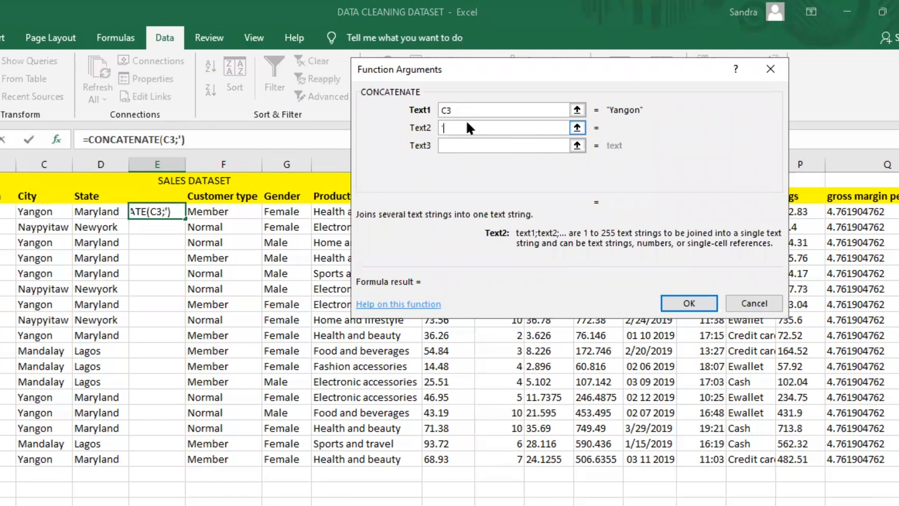
key(BackSpace)
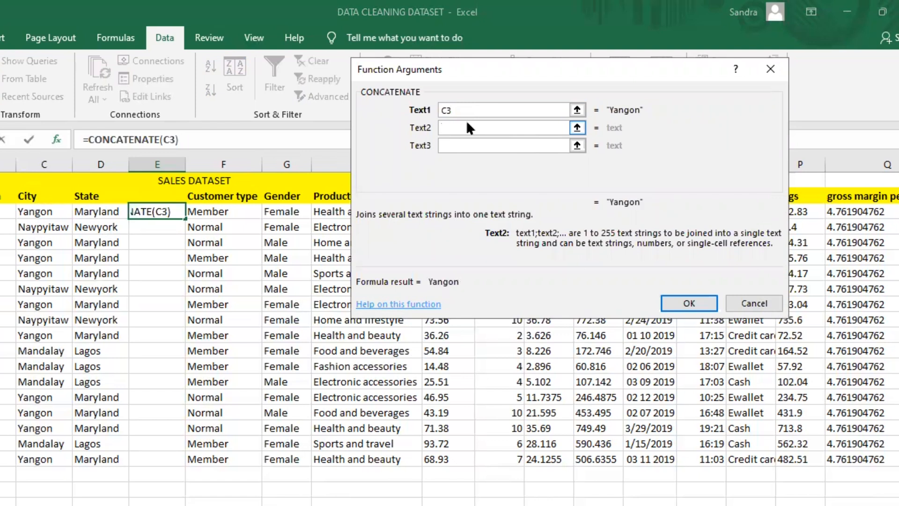
text(")
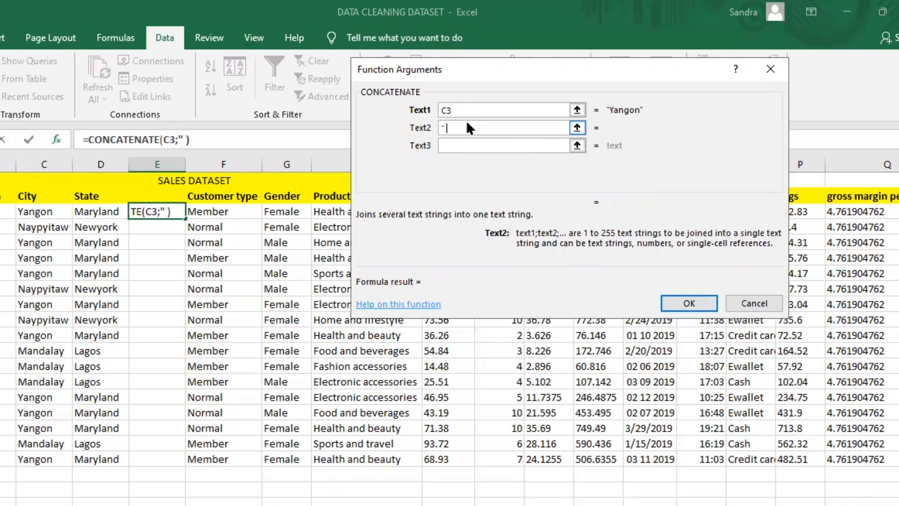
text( ")
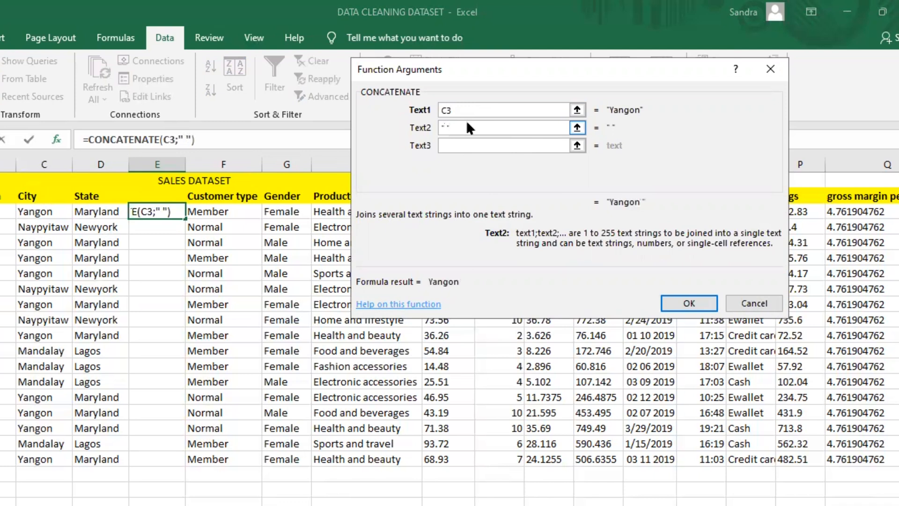
click(462, 144)
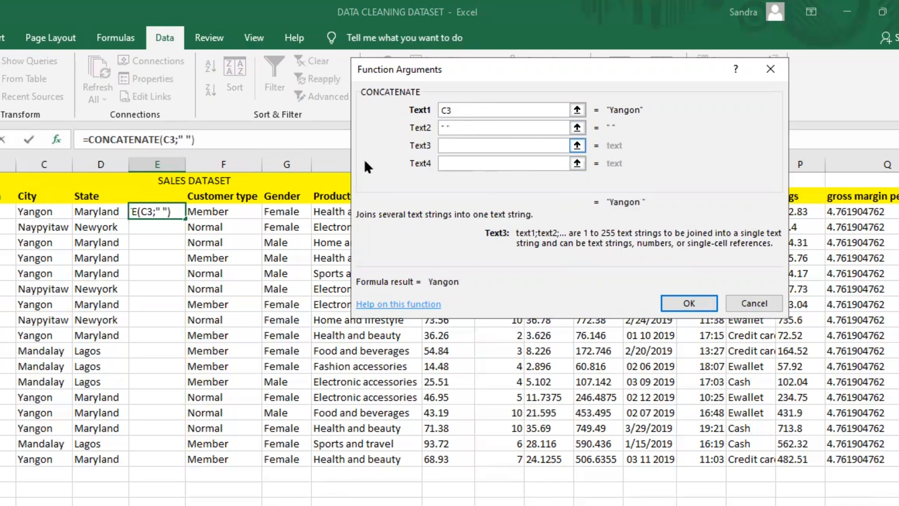
click(84, 212)
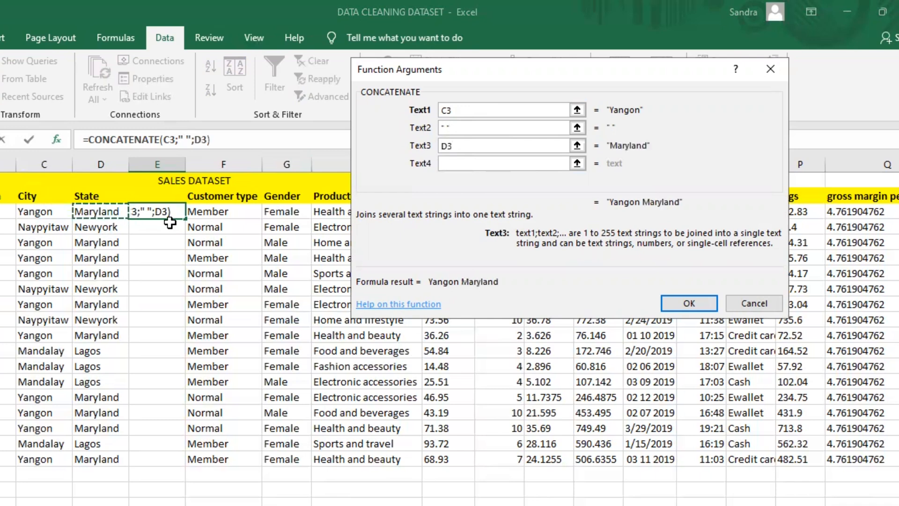
click(688, 299)
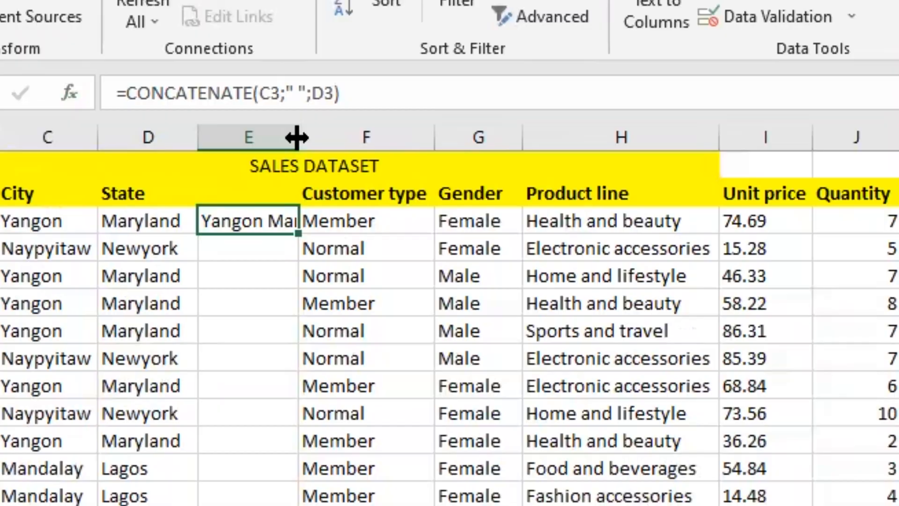
- Widen column E to fit the joined text and fill the E3 formula down to E19
drag(185, 163, 256, 164)
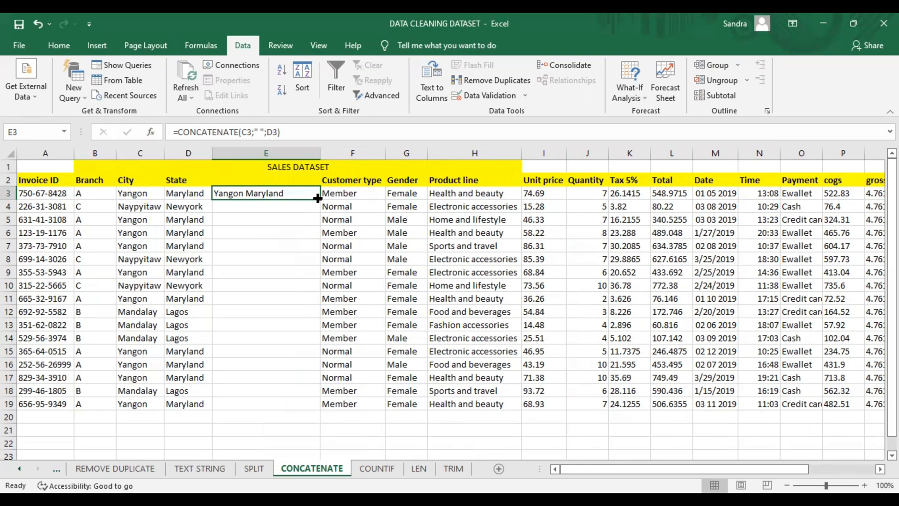
drag(423, 233, 429, 505)
drag(323, 399, 322, 408)
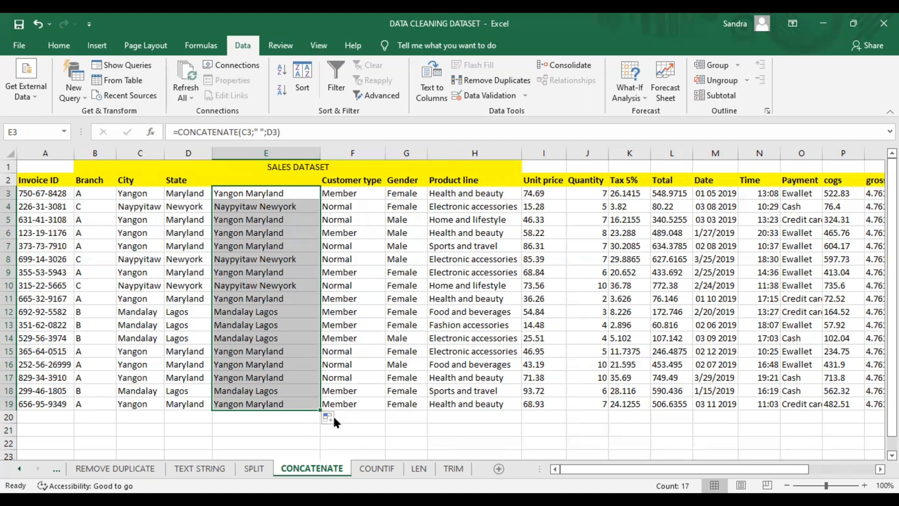
click(355, 420)
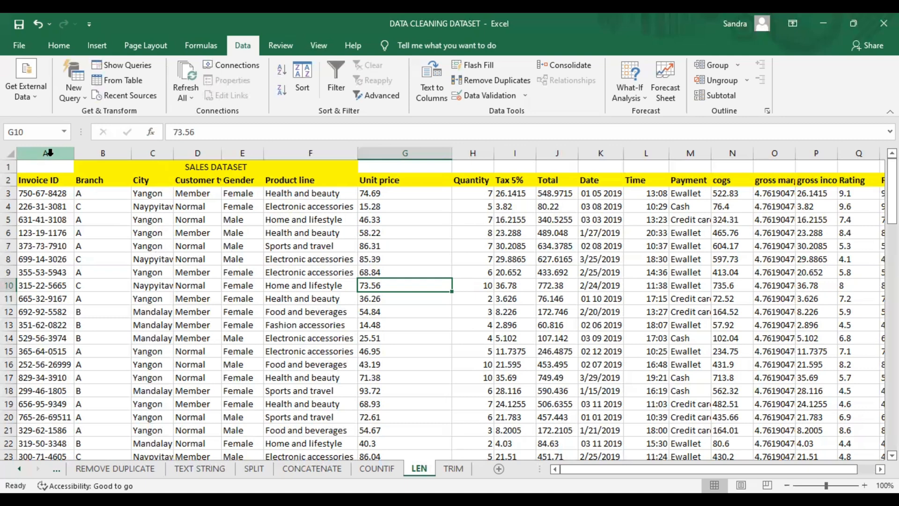
- Insert a blank column between Invoice ID and Branch on the LEN sheet and select cell B3
click(93, 153)
right_click(94, 152)
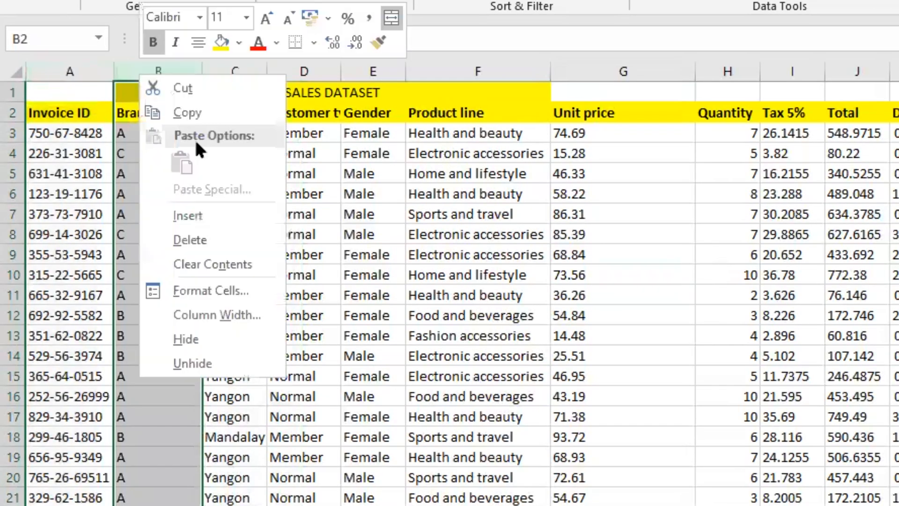
click(194, 215)
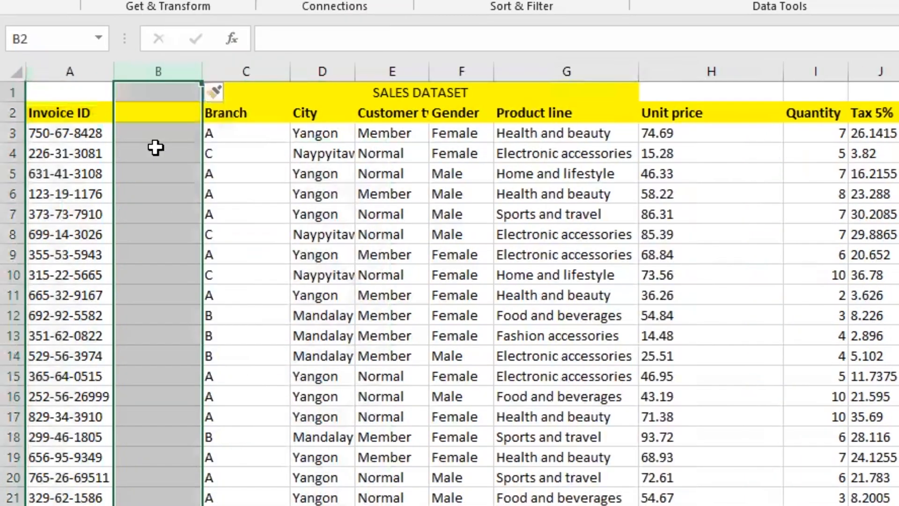
click(148, 119)
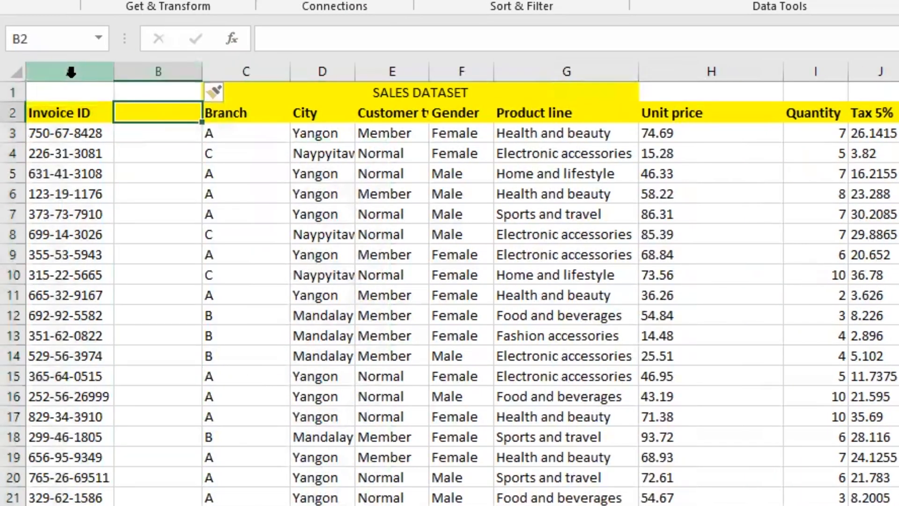
click(141, 133)
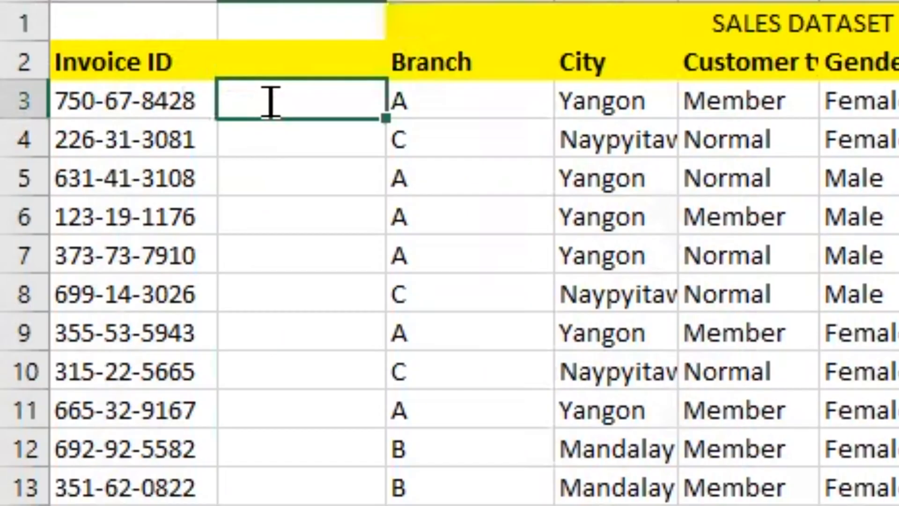
- Enter the formula =len(A3) in B3 to get the character length of the first Invoice ID
text(=)
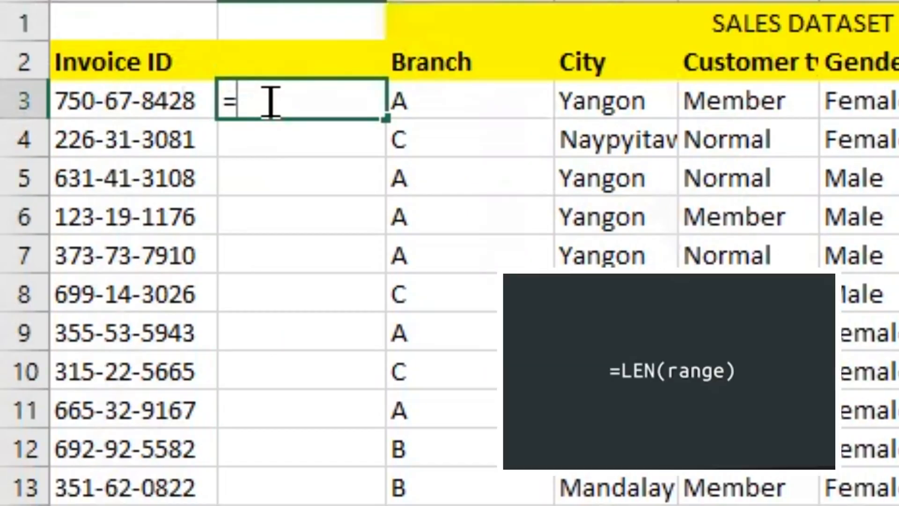
text(len)
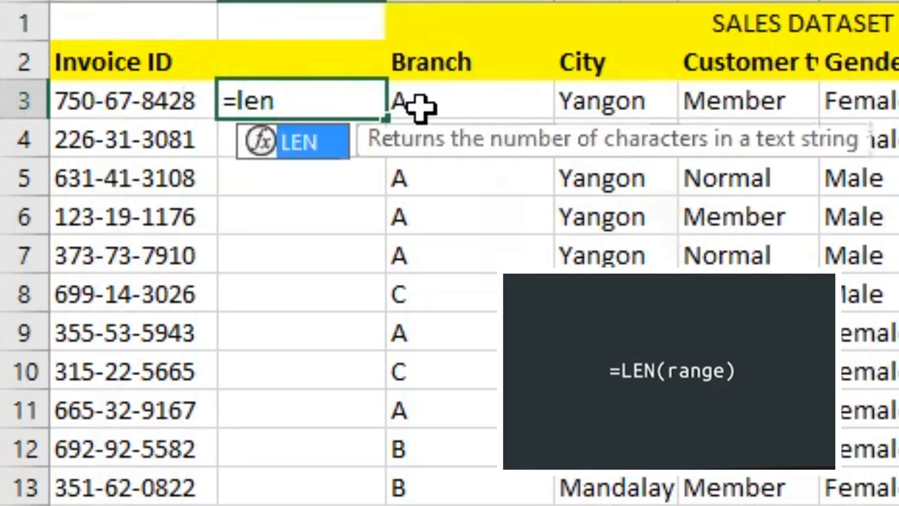
text(()
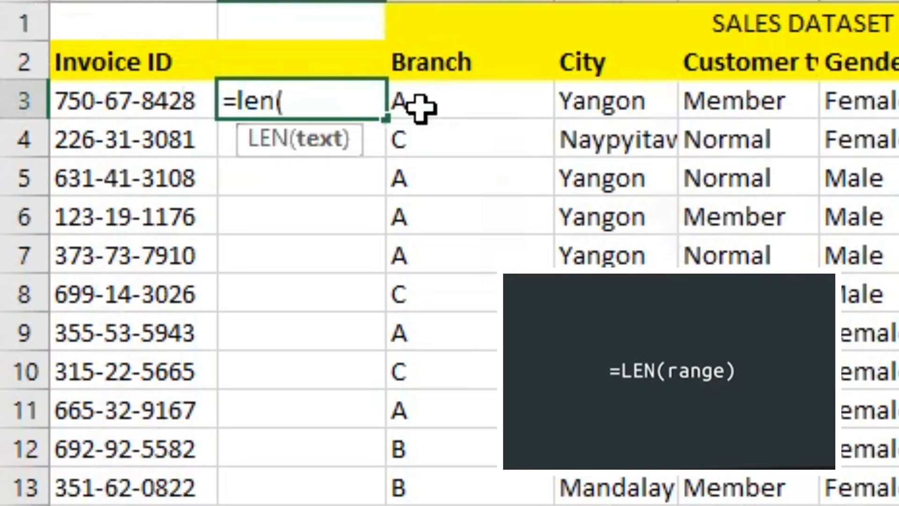
click(124, 106)
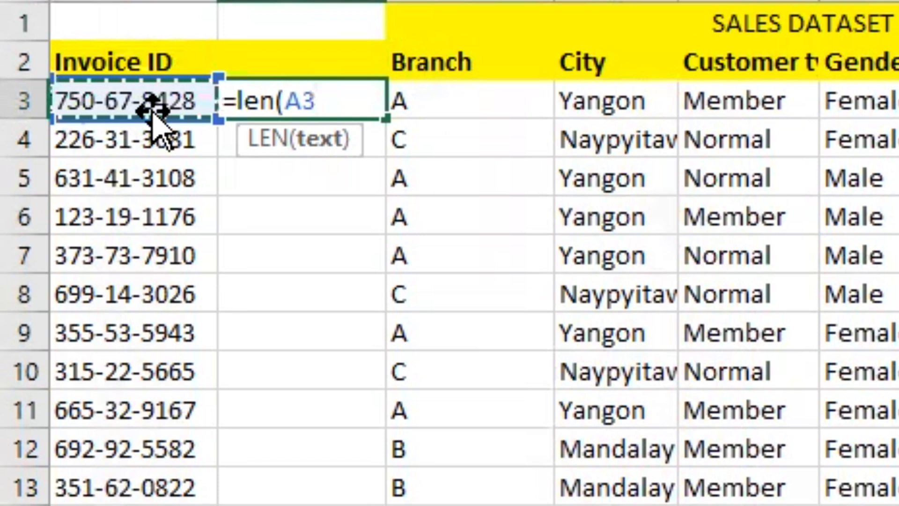
text())
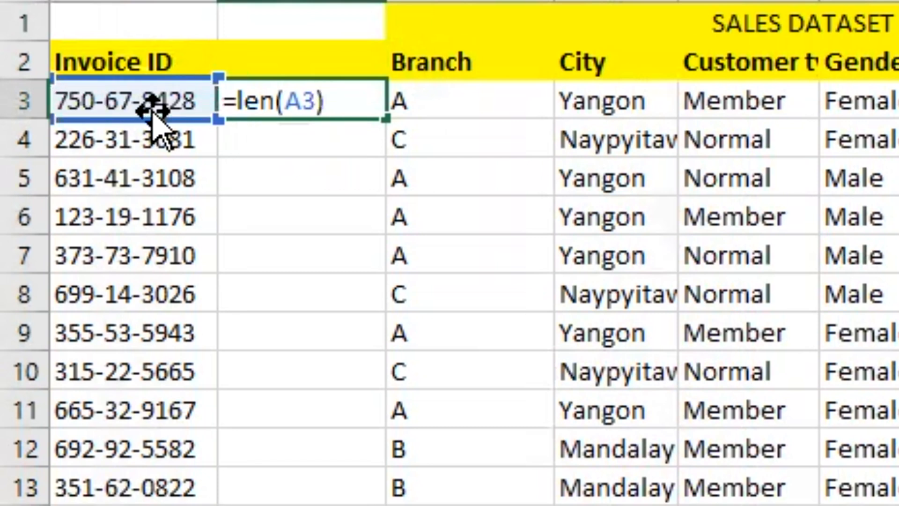
key(Return)
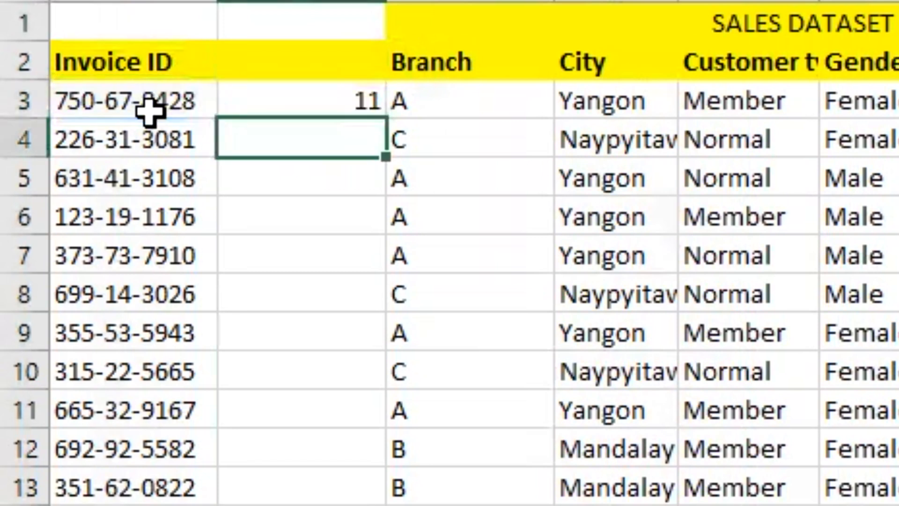
- Fill the LEN formula from B3 down column B to the last data row and return to the start of the sheet
click(328, 101)
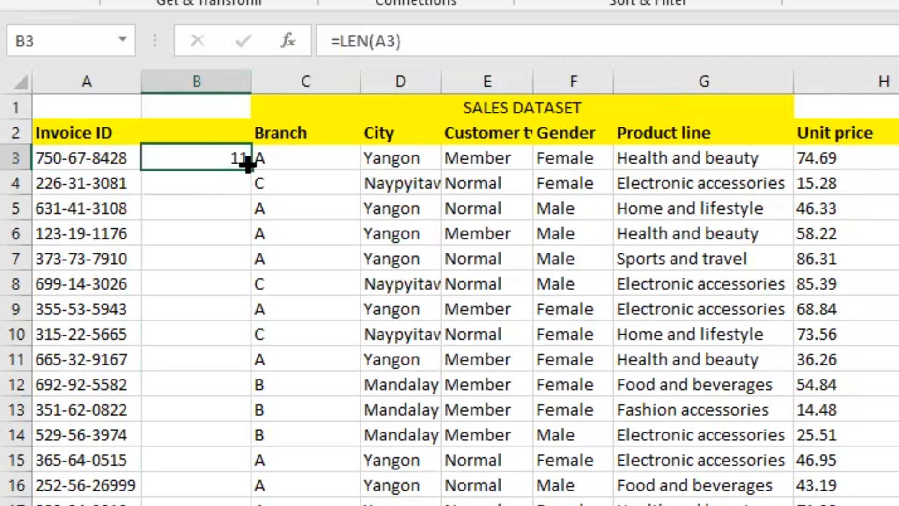
drag(248, 164, 243, 504)
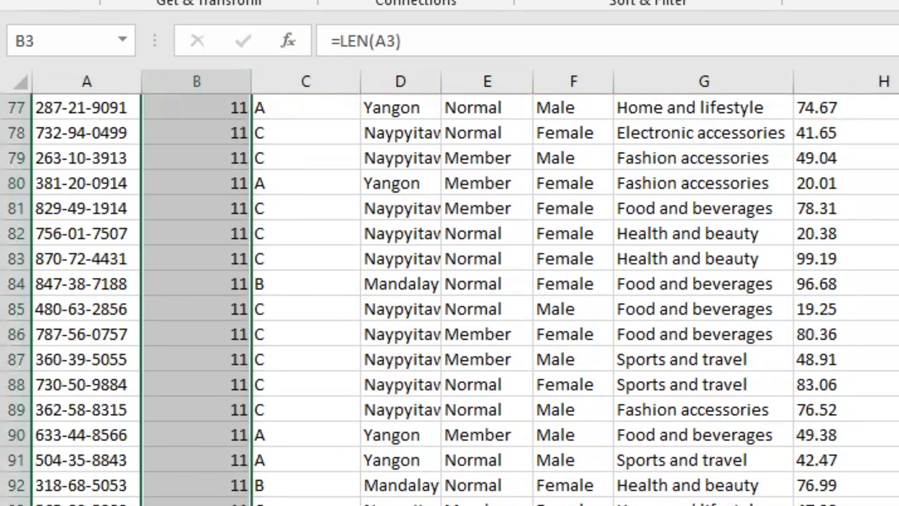
scroll(450, 281, up, 20)
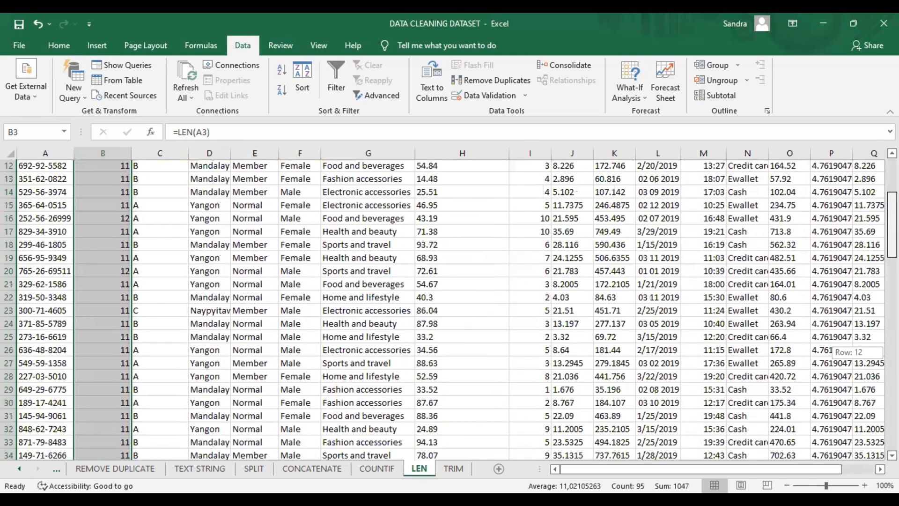
drag(874, 179, 874, 149)
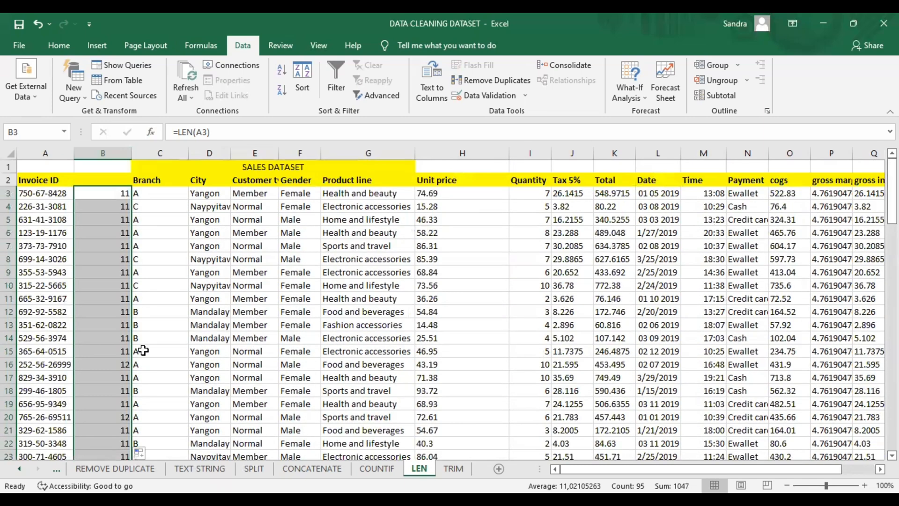
- Highlight B20 and B16, the length cells of the overlong Invoice IDs, with yellow fill
click(112, 419)
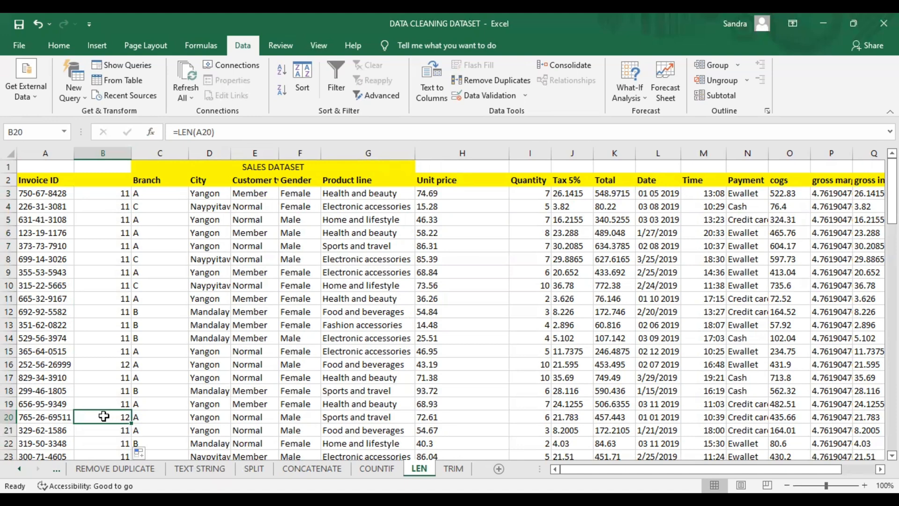
click(64, 419)
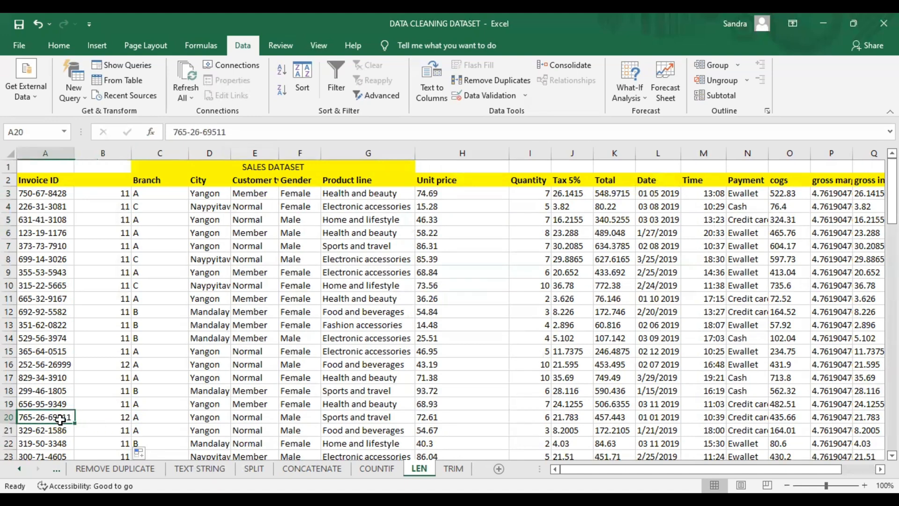
click(111, 417)
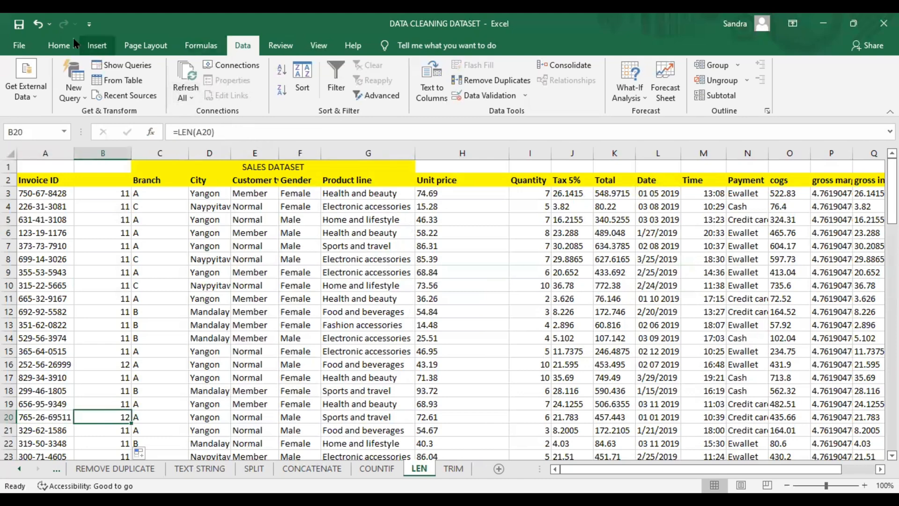
click(59, 45)
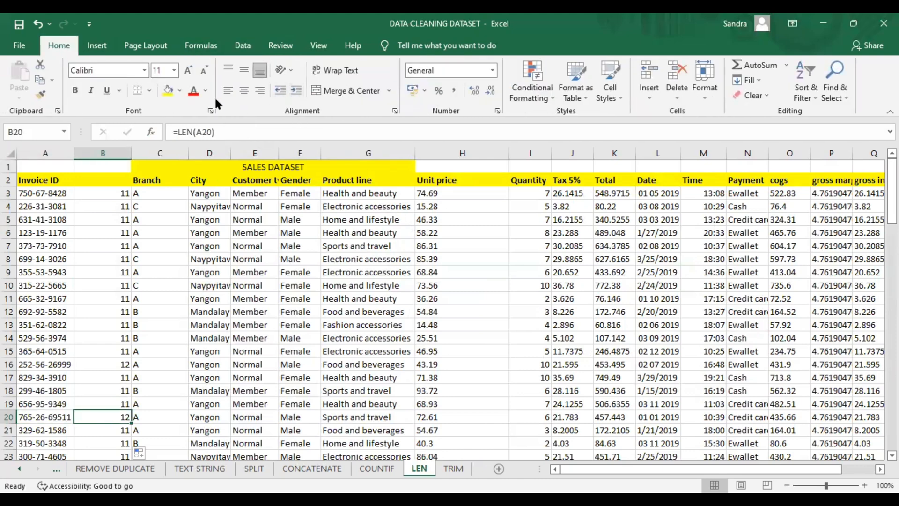
click(168, 90)
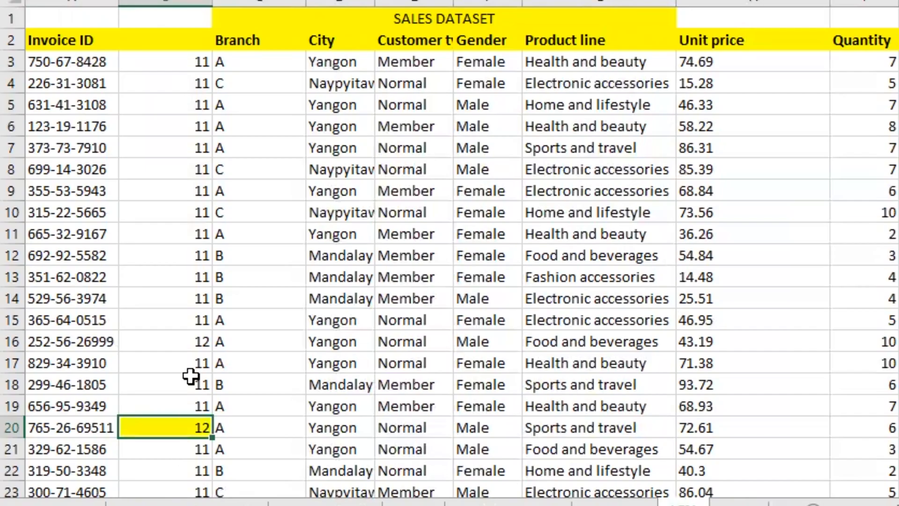
click(188, 343)
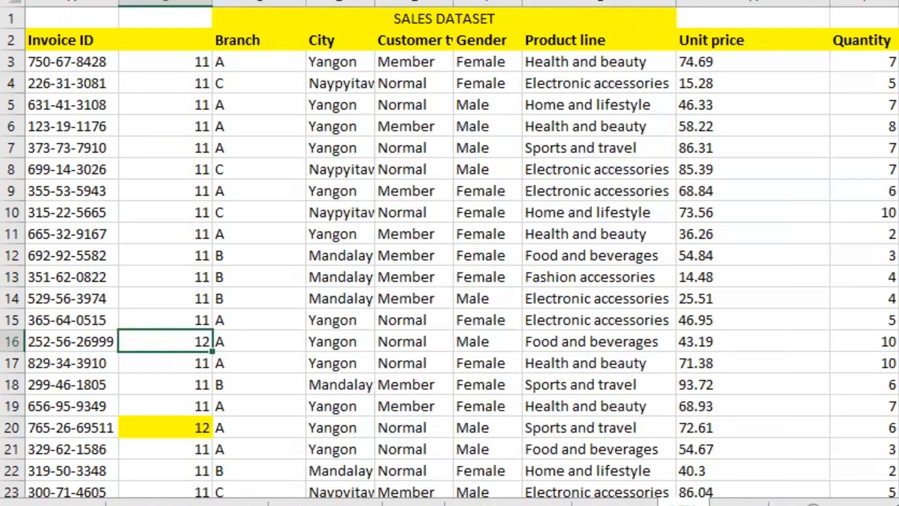
key(F4)
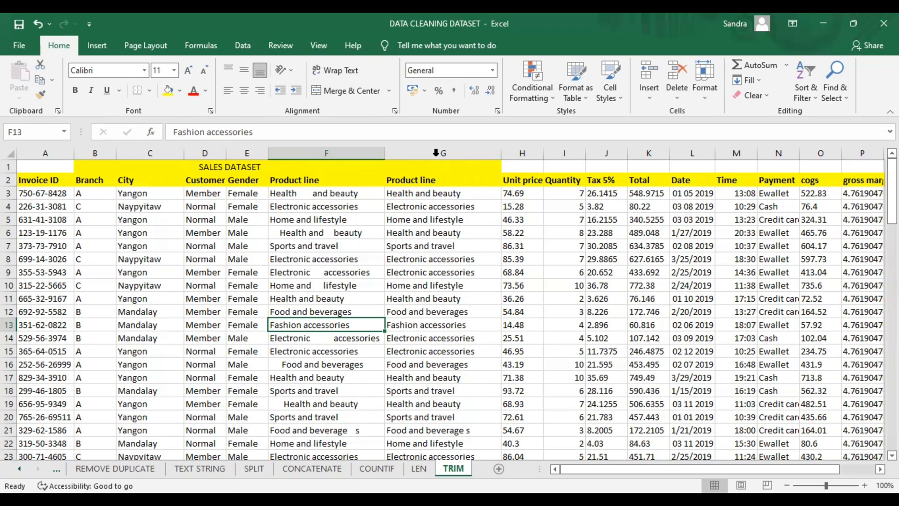
- Insert a blank column G between the two Product line columns on the TRIM sheet and select G3
click(436, 155)
key(ctrl+shift+plus)
click(430, 193)
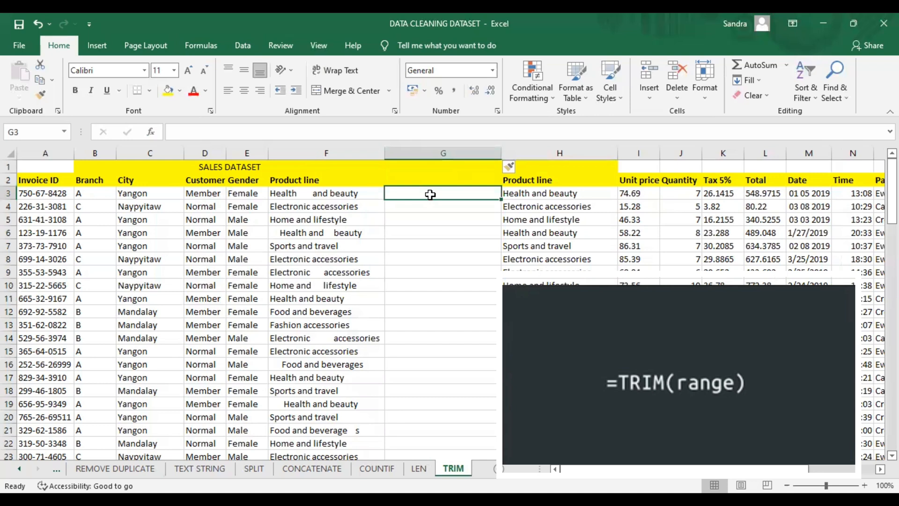
- Enter the formula =trim(F3) in G3 to remove extra spaces from the first Product line value
text(=)
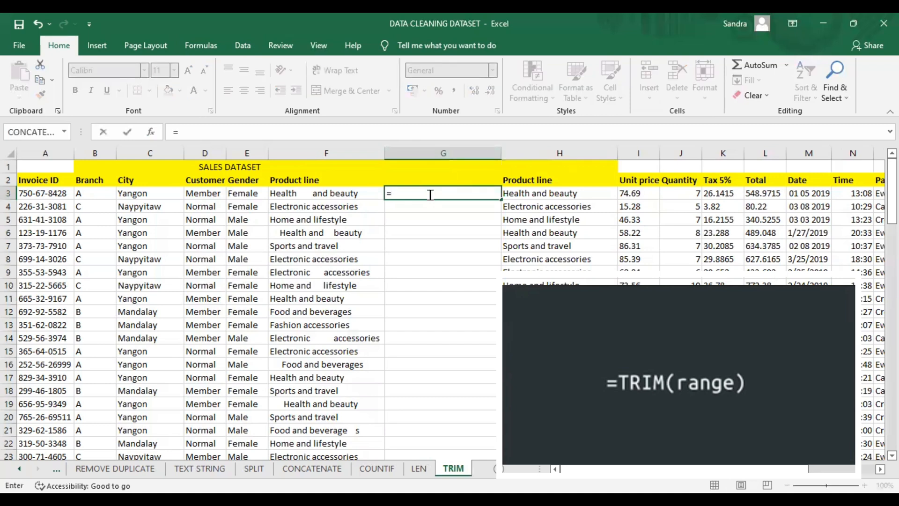
text(trim)
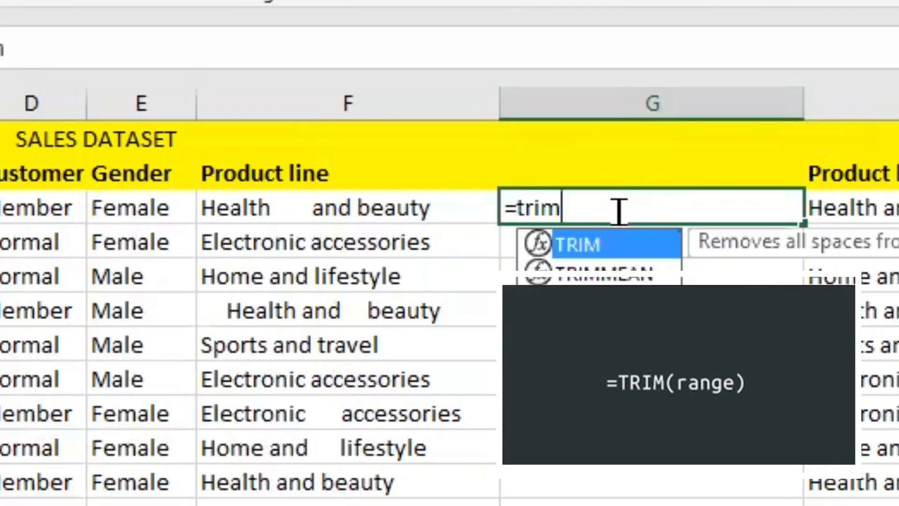
text(()
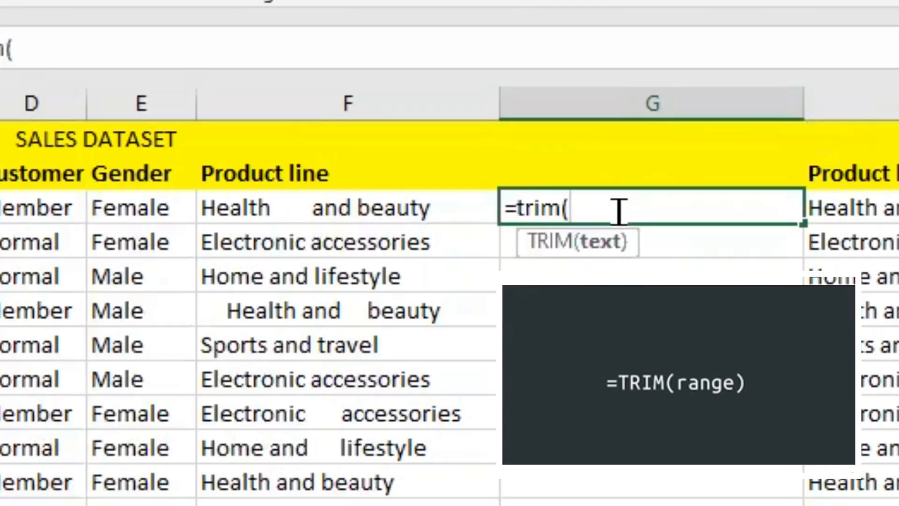
click(416, 208)
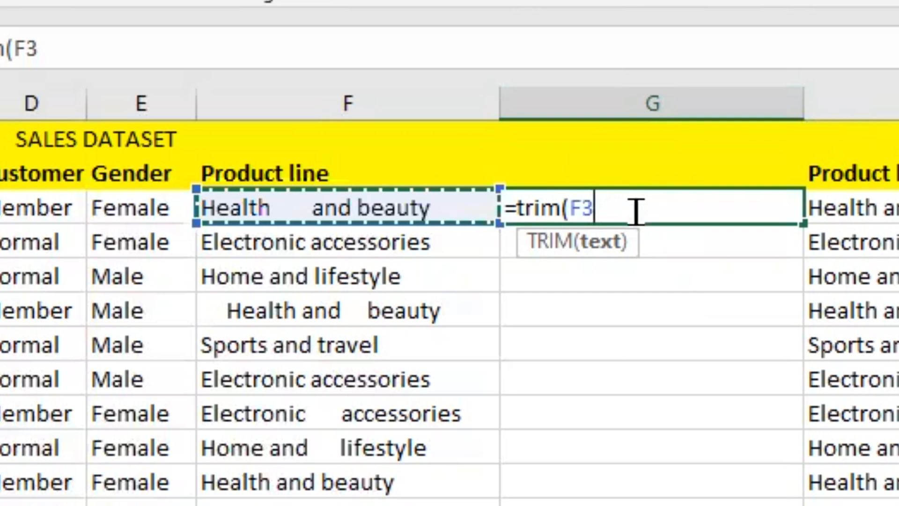
text())
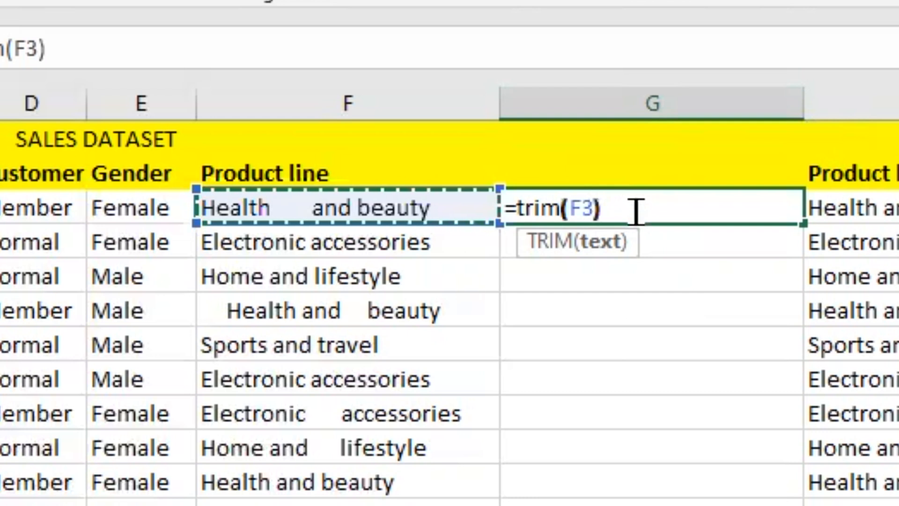
key(Return)
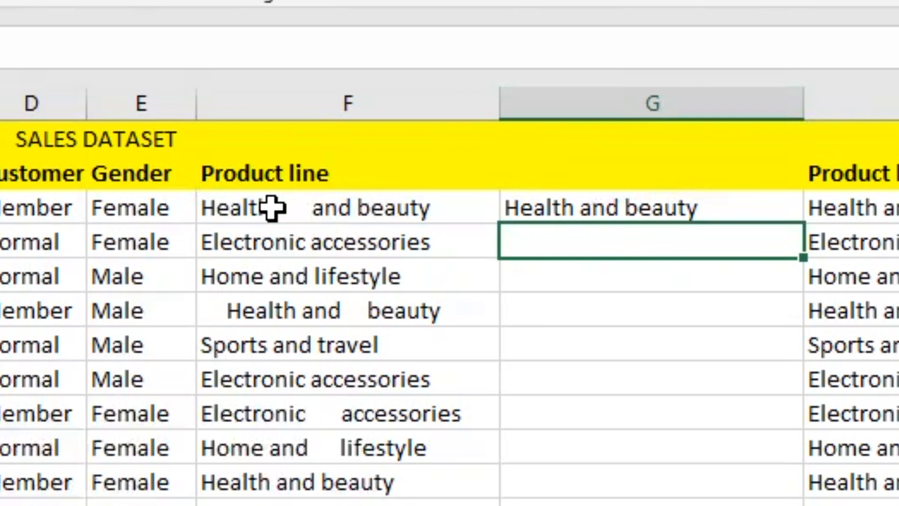
- Fill the TRIM formula from G3 down to G97 and check the copied formula in G8
click(764, 211)
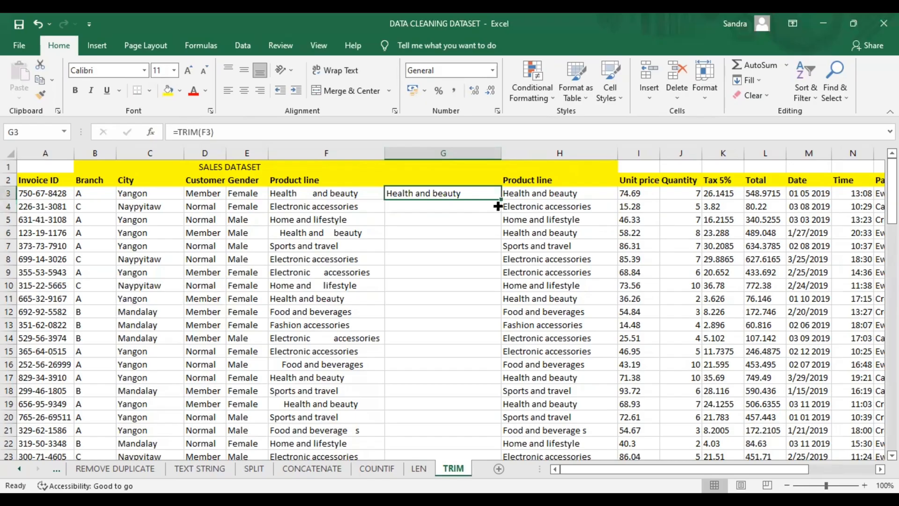
drag(798, 216, 791, 505)
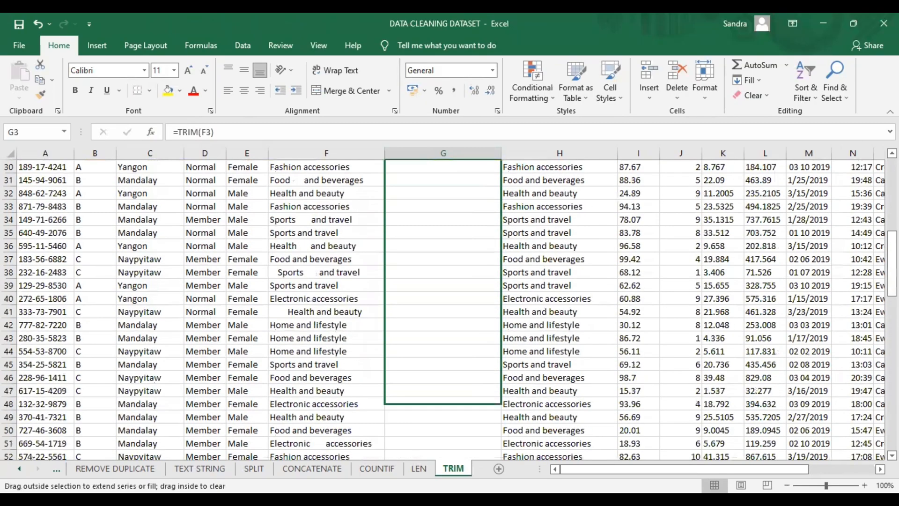
drag(496, 403, 493, 423)
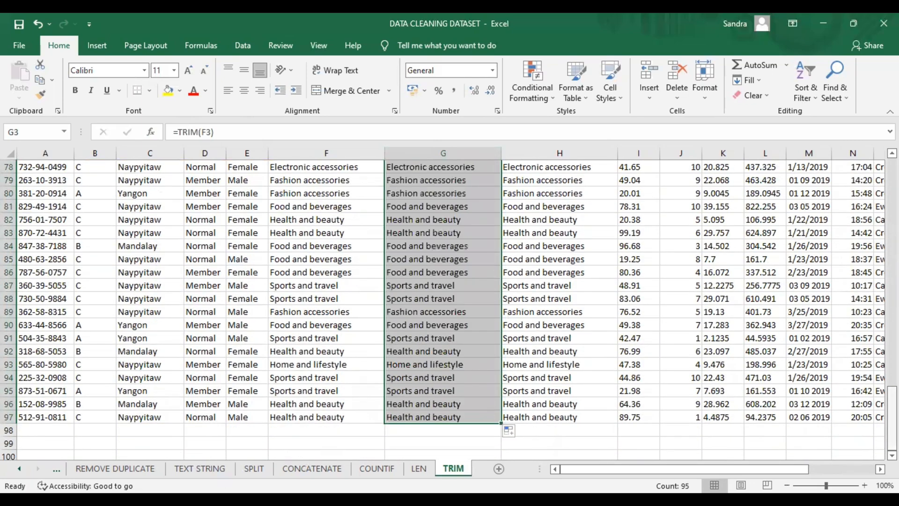
drag(892, 416, 892, 190)
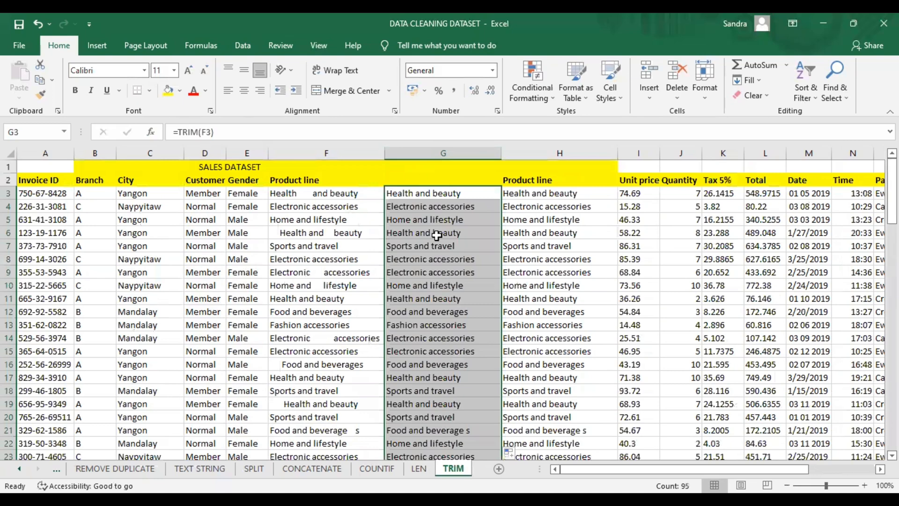
double_click(437, 261)
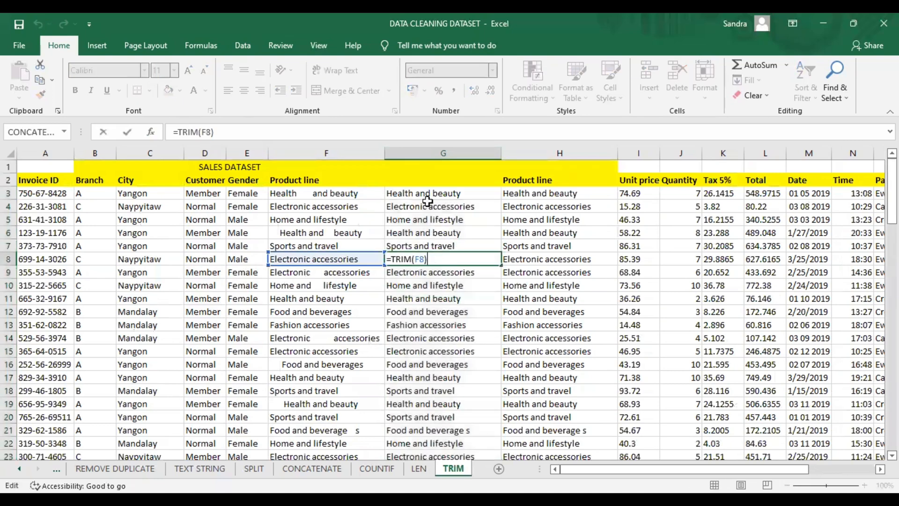
click(463, 222)
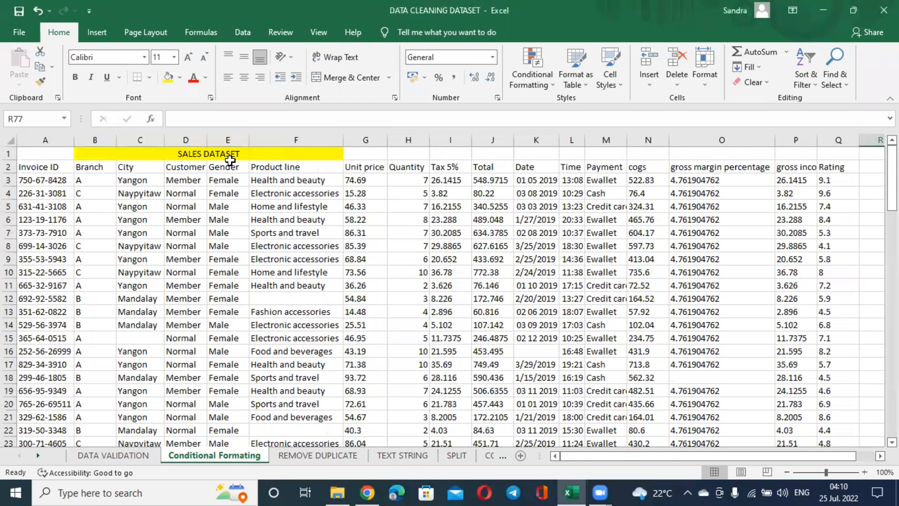
- Select the whole sales dataset on the Conditional Formating sheet and start a new formatting rule that formats only cells containing Blanks
click(403, 236)
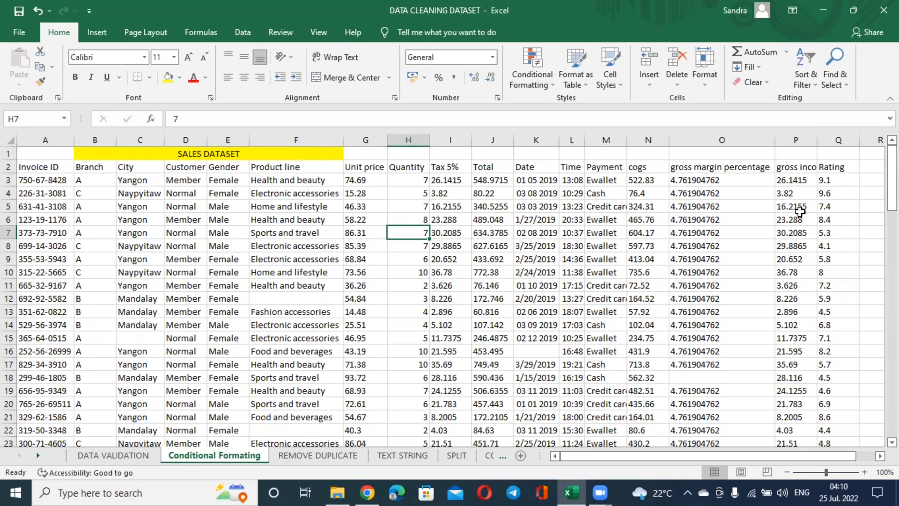
scroll(891, 178, down, 11)
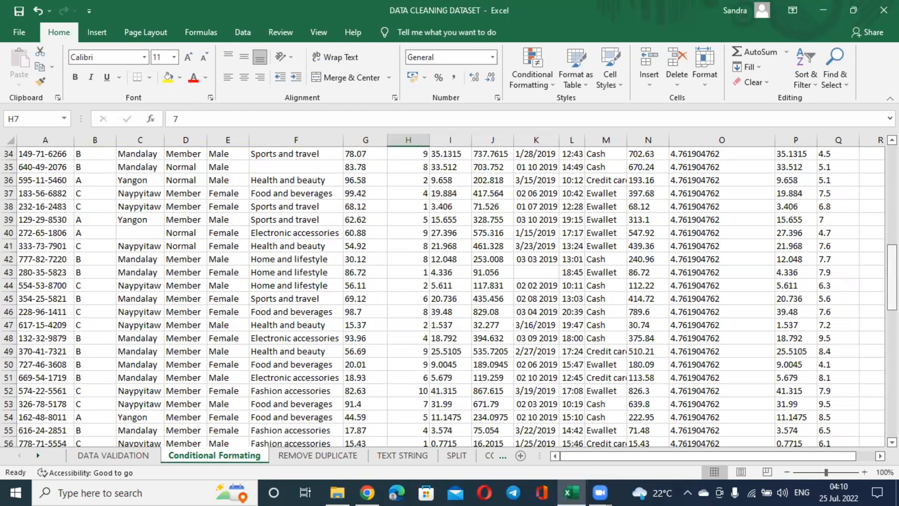
drag(892, 275, 892, 177)
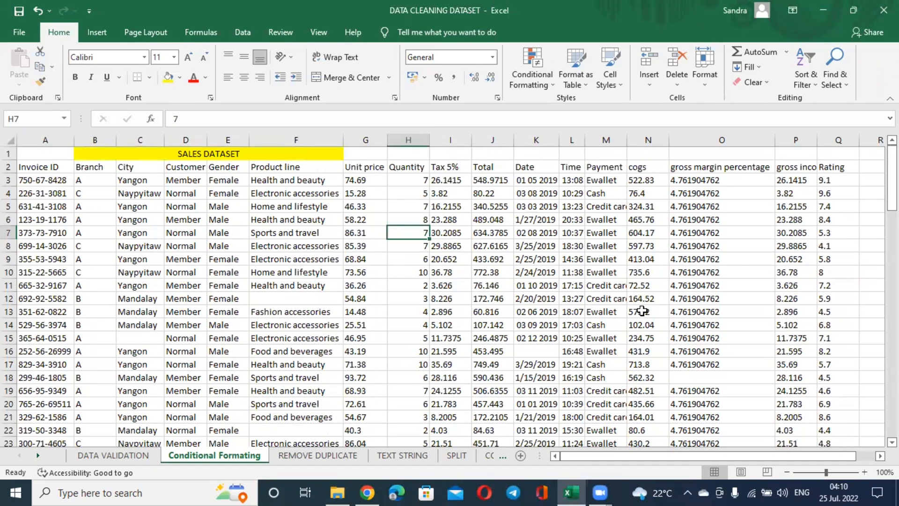
click(452, 258)
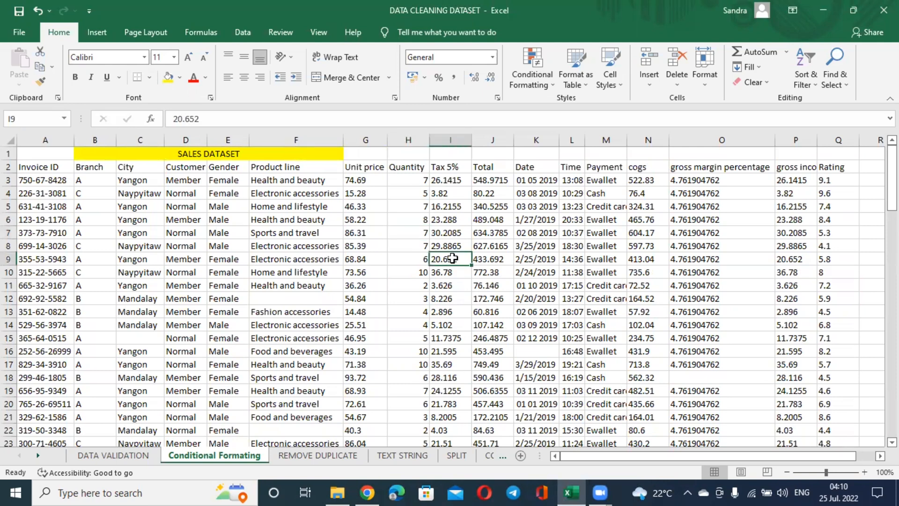
key(ctrl+a)
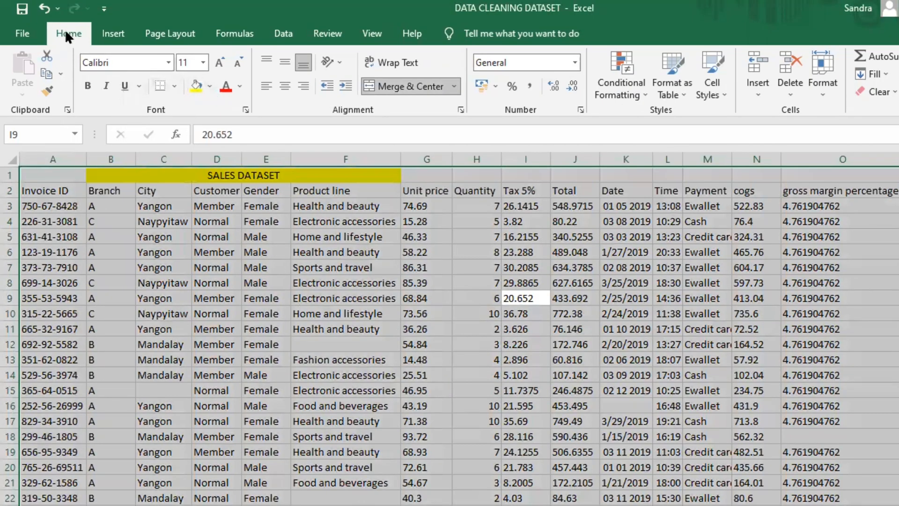
click(624, 88)
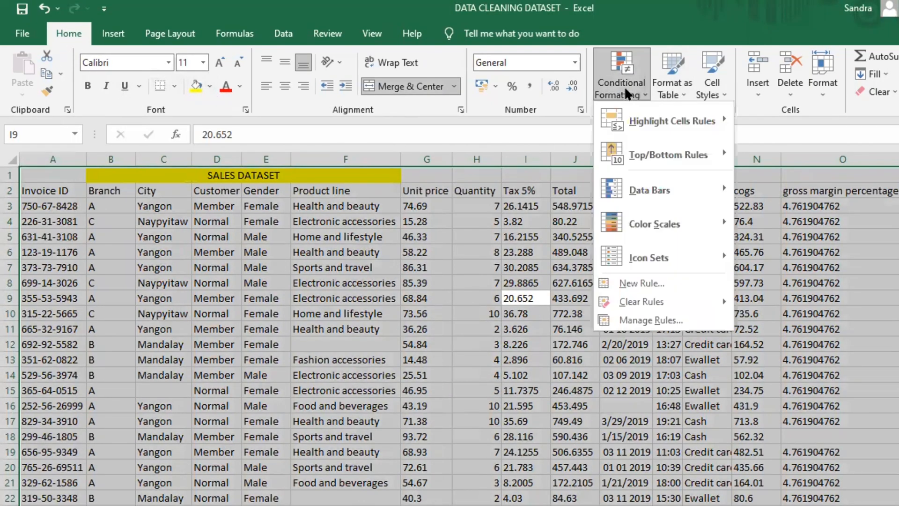
click(648, 281)
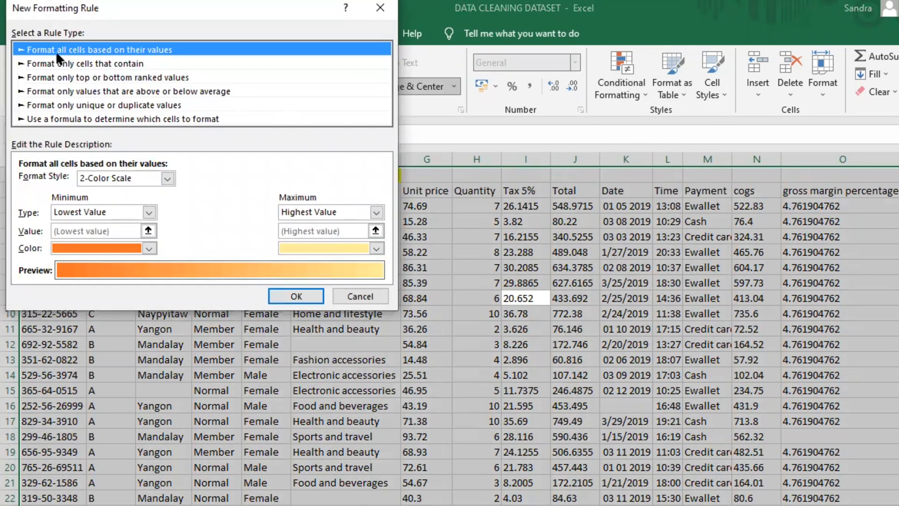
click(99, 64)
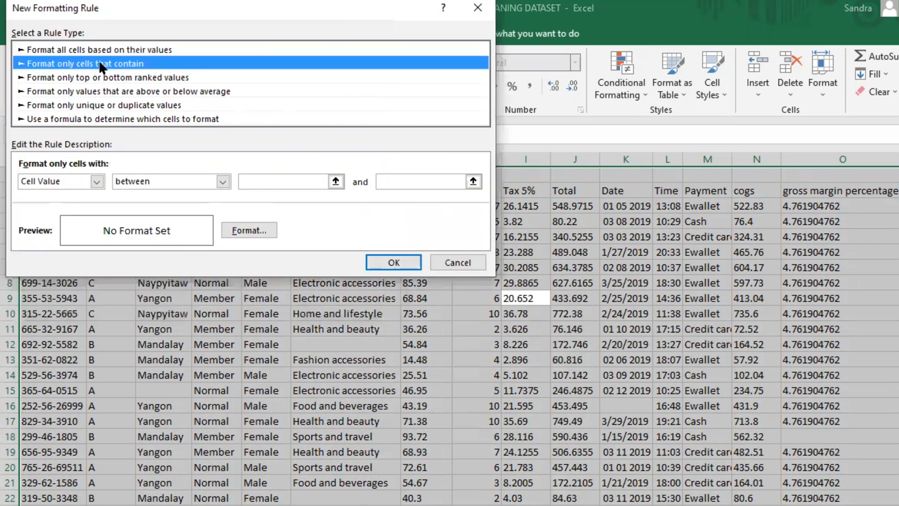
click(96, 181)
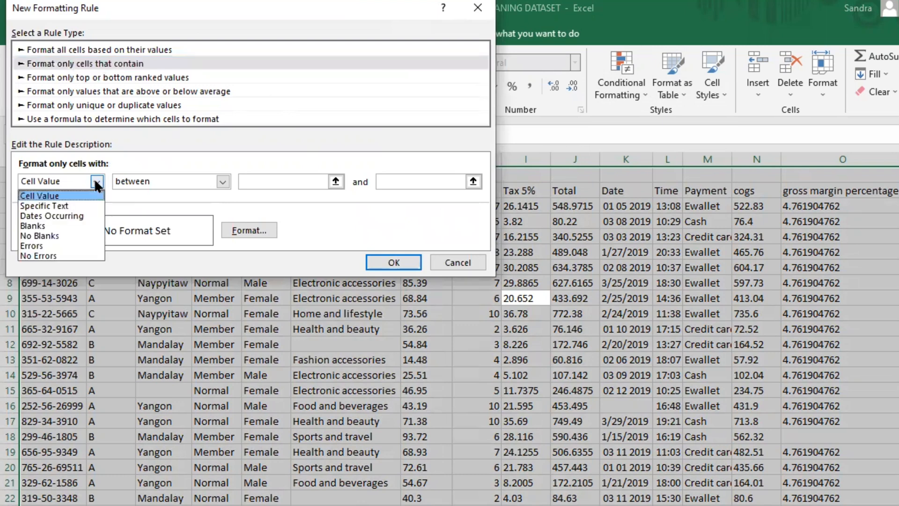
click(57, 222)
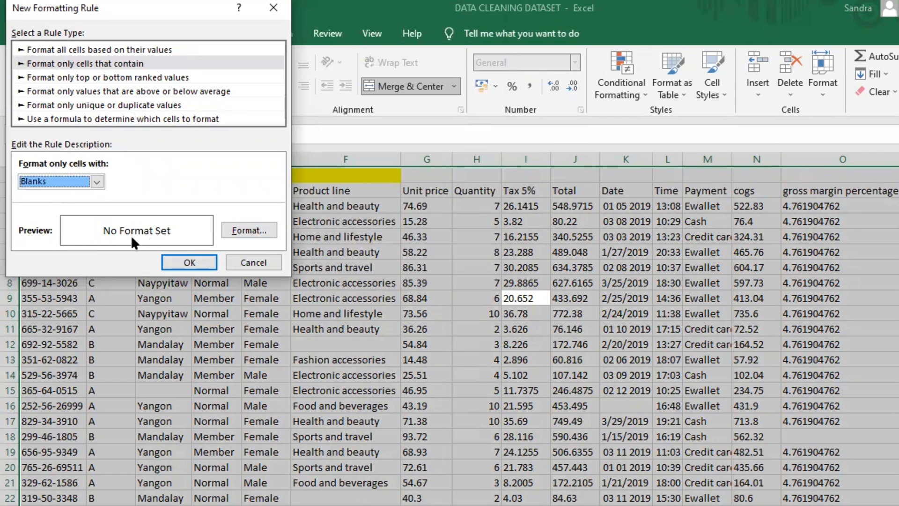
- Give the blank-cell rule a light orange fill, apply it to the dataset and check the rows for highlighted blanks
click(245, 230)
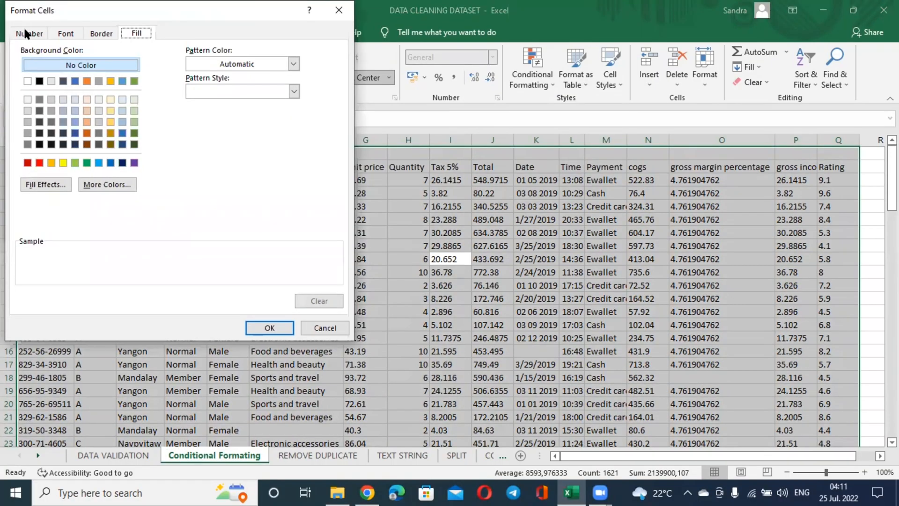
click(25, 33)
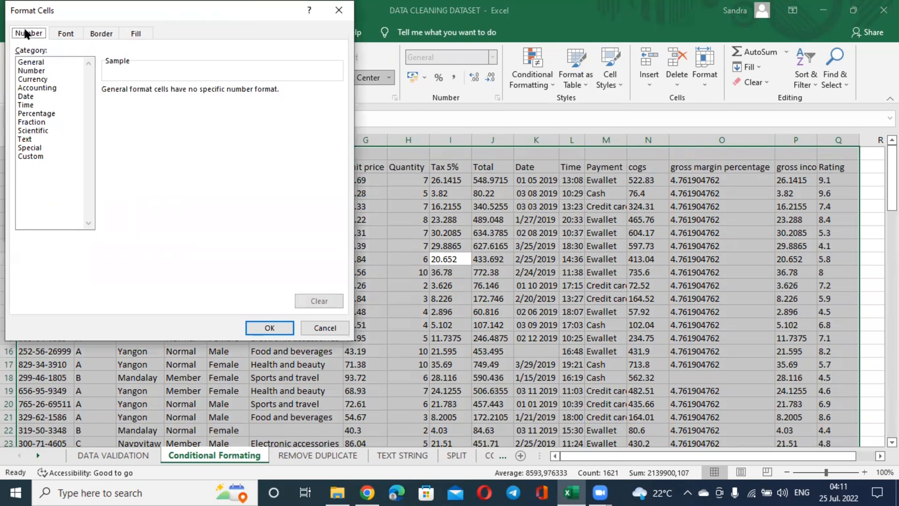
click(63, 32)
click(97, 33)
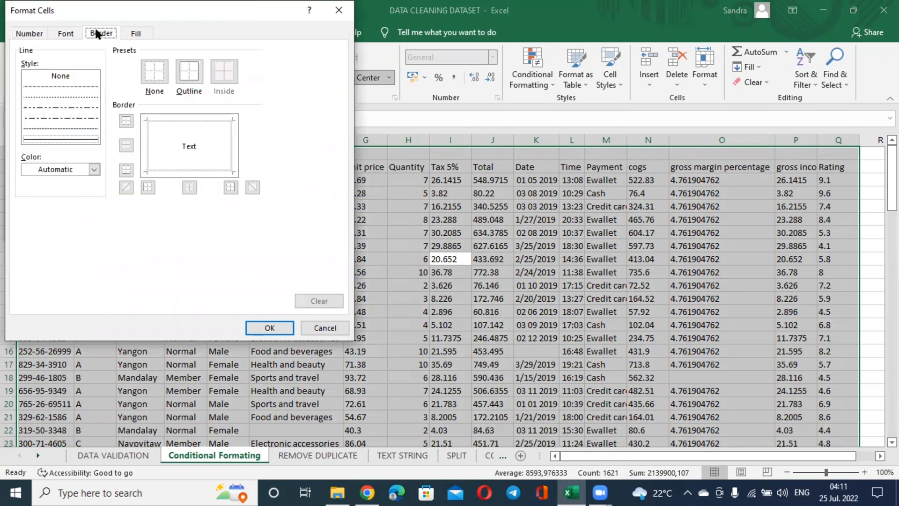
click(138, 32)
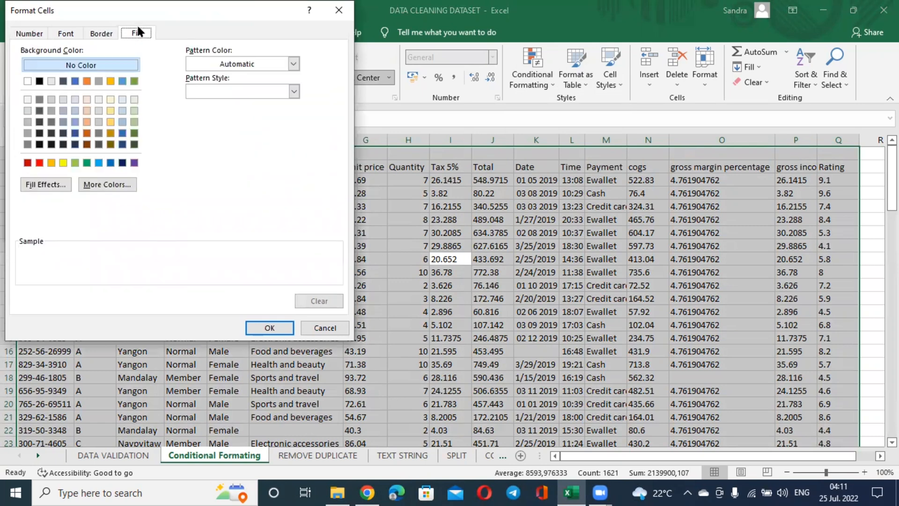
click(86, 122)
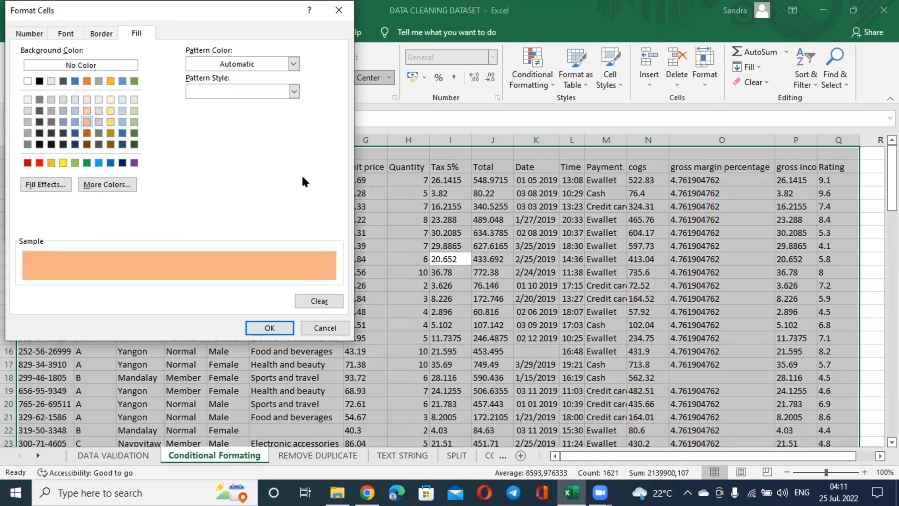
click(262, 327)
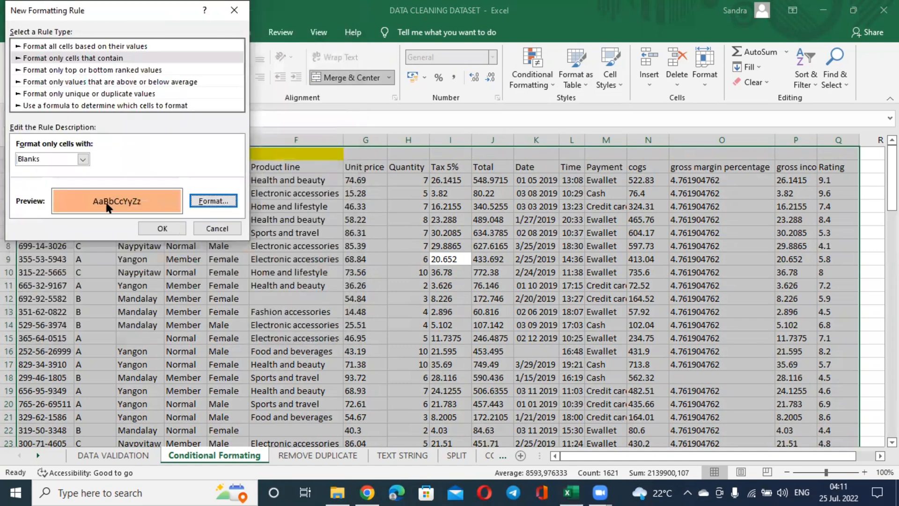
click(162, 229)
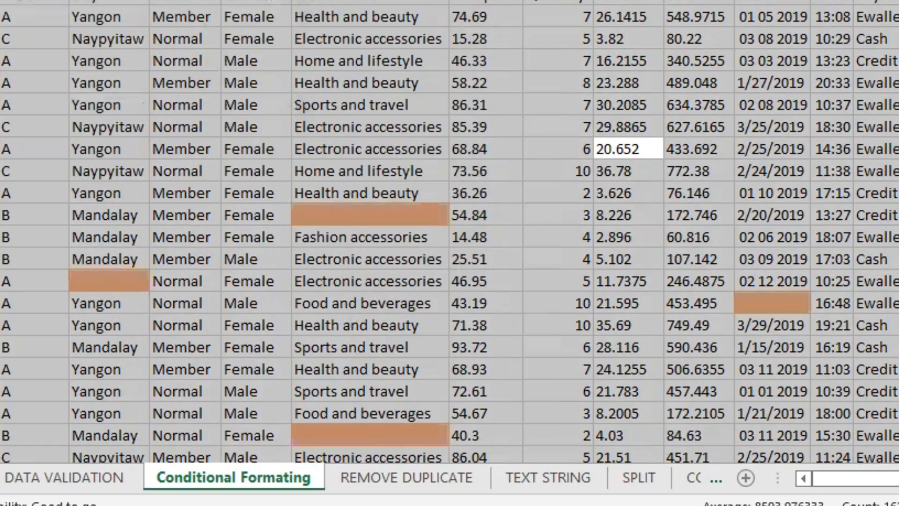
click(892, 175)
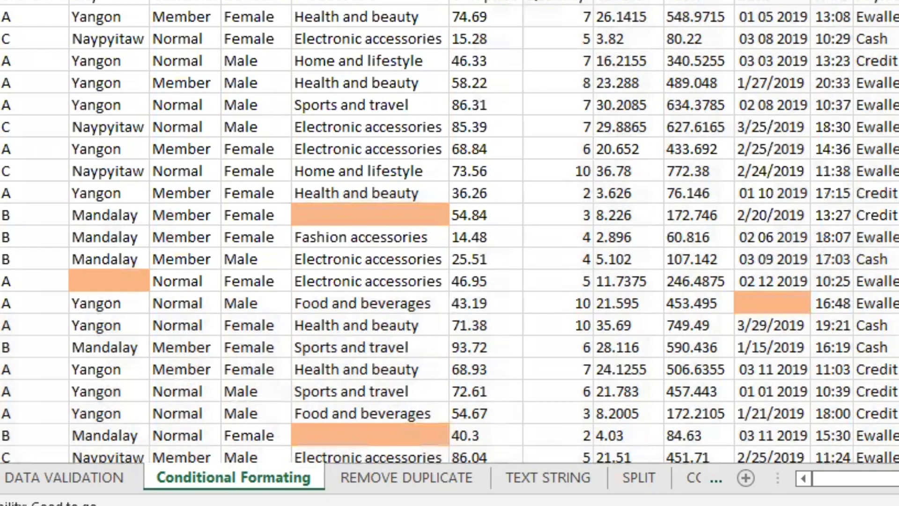
scroll(449, 234, down, 5)
drag(892, 230, 892, 194)
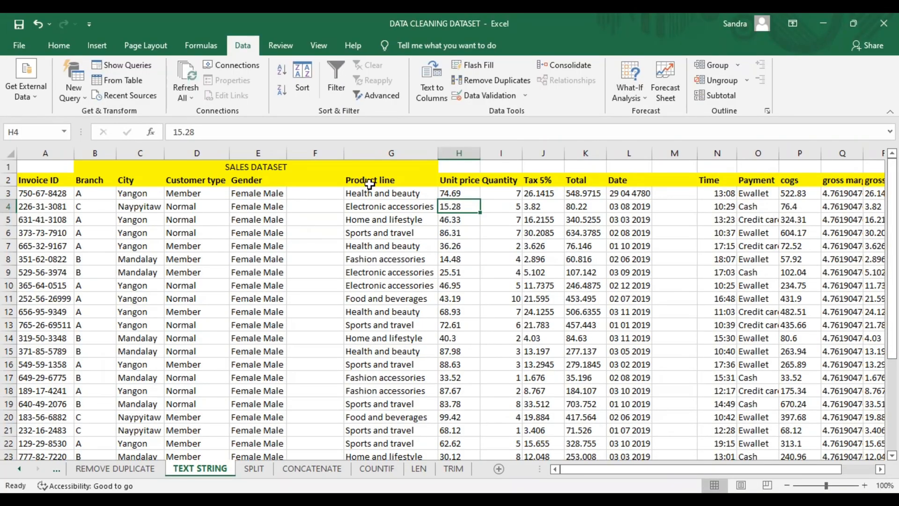
click(312, 190)
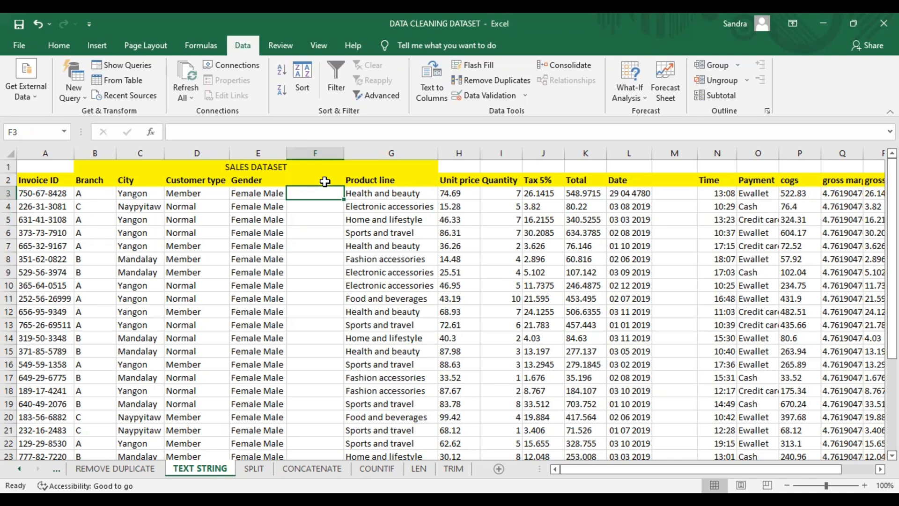
click(580, 244)
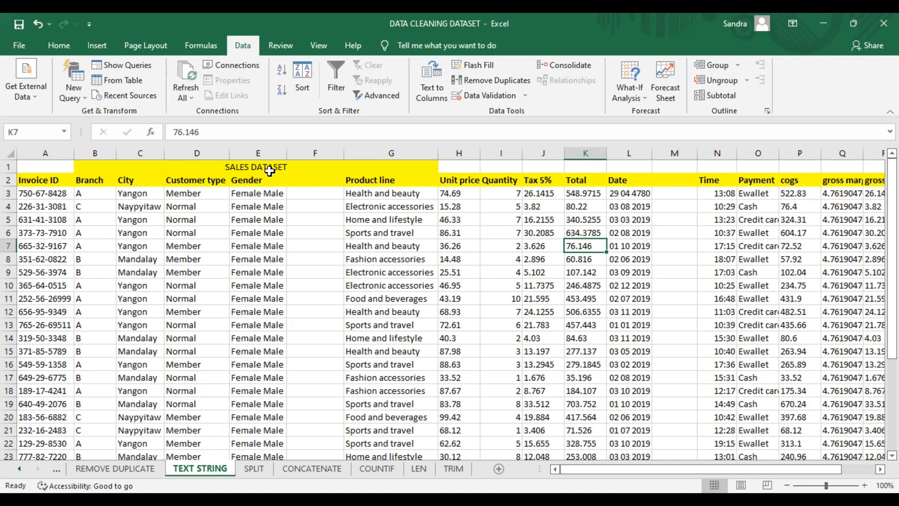
click(322, 193)
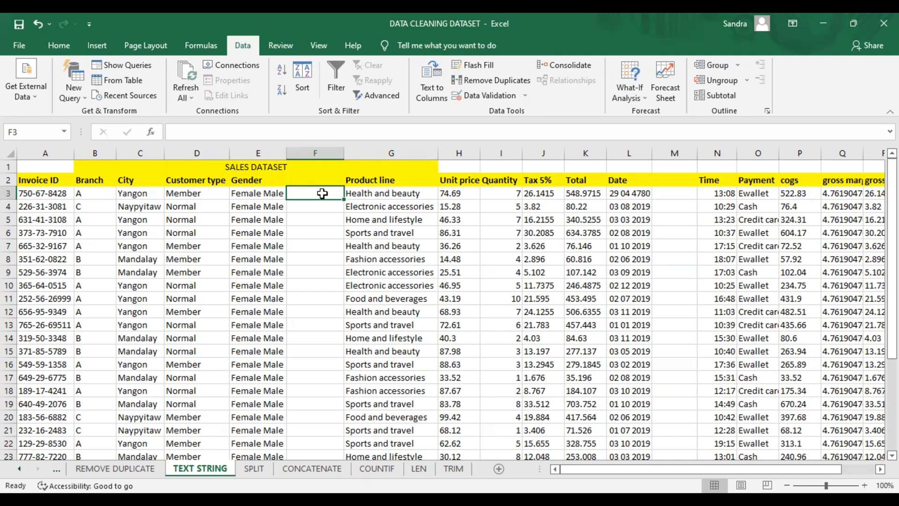
text(Female)
key(Return)
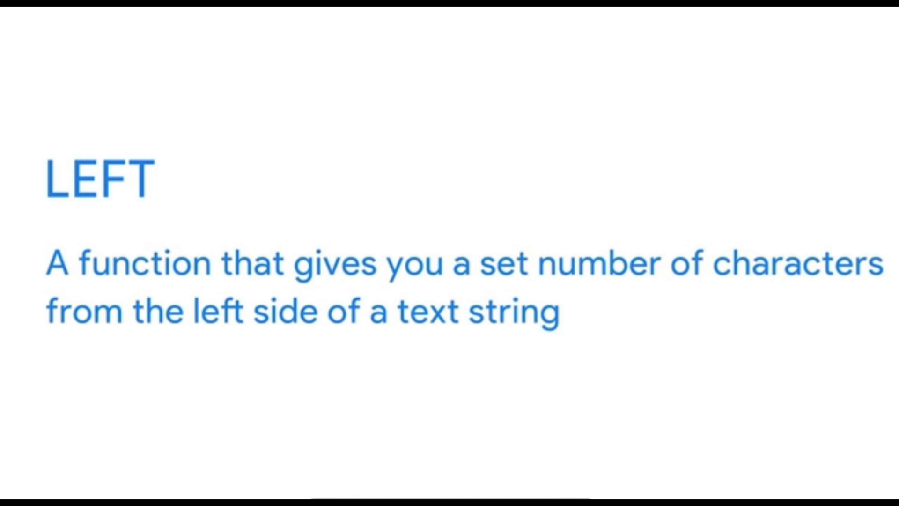
- Enter the formula =left(E3;6) in F3 on the TEXT STRING sheet to extract the first six characters of the Gender value
click(322, 194)
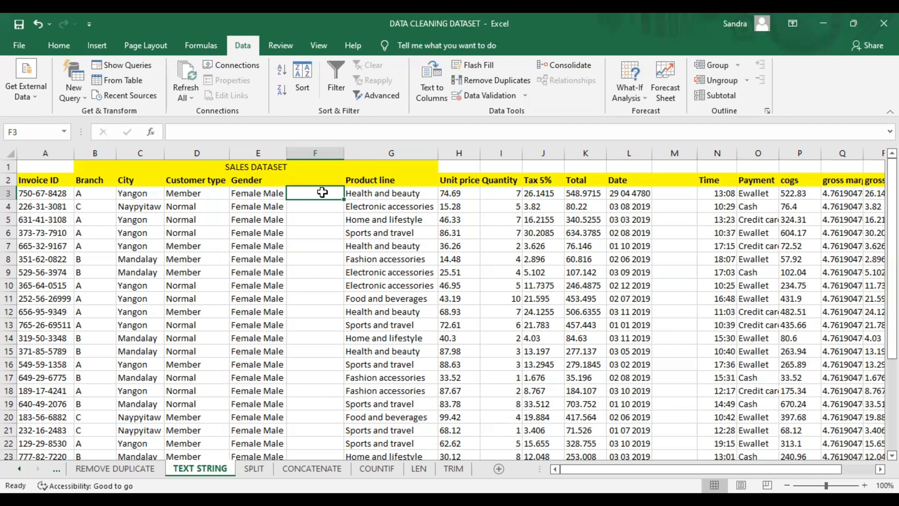
text(=)
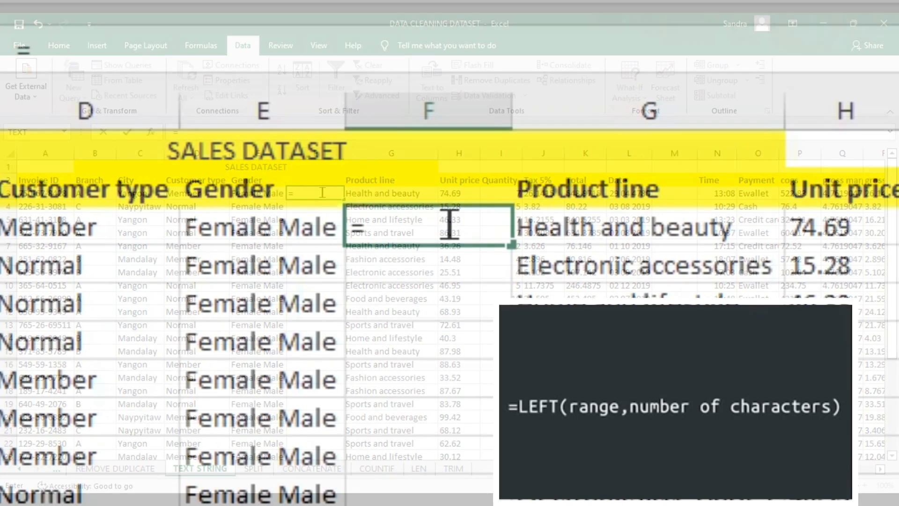
text(left)
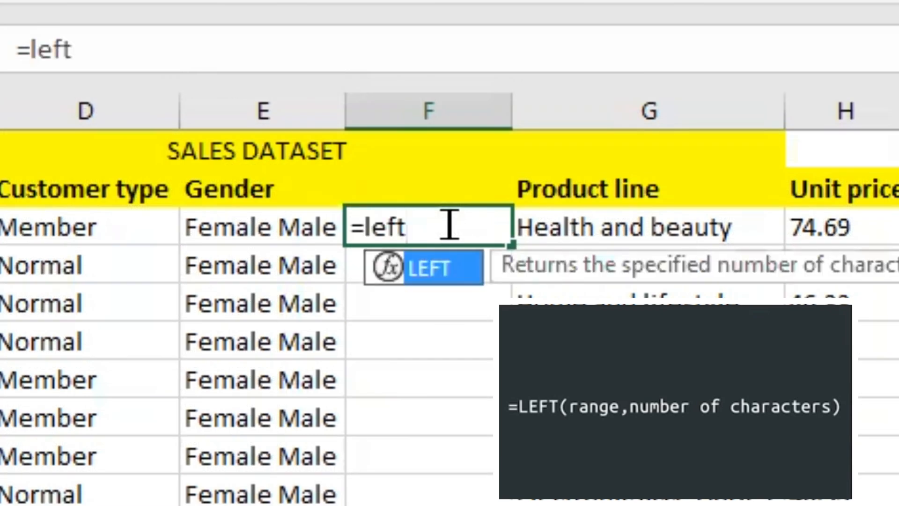
text(()
click(240, 223)
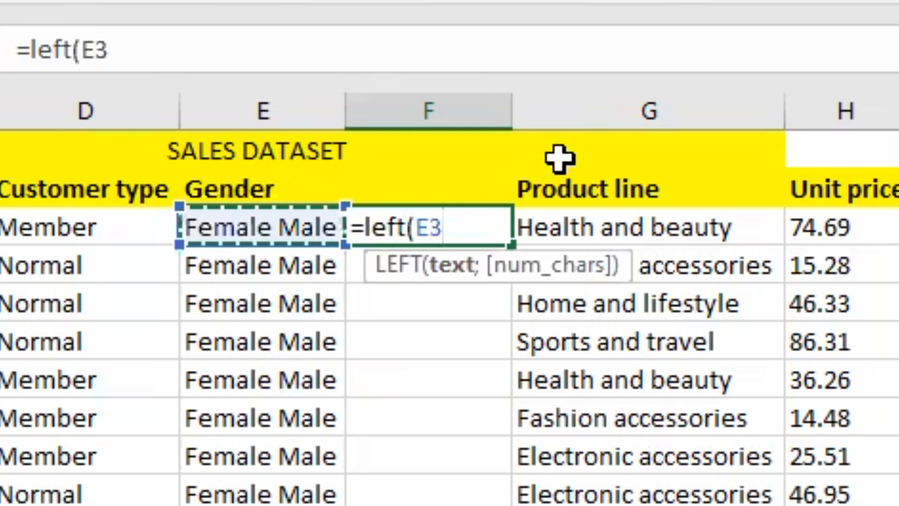
text(;)
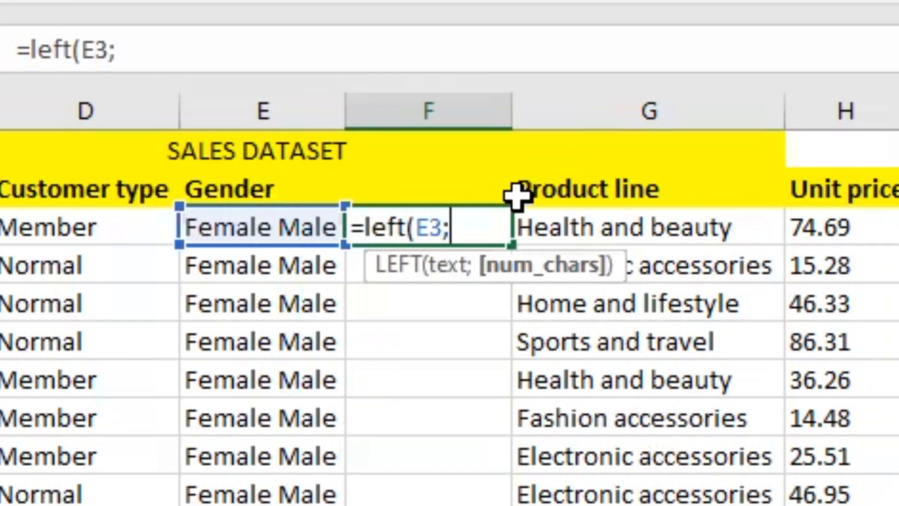
text(6)
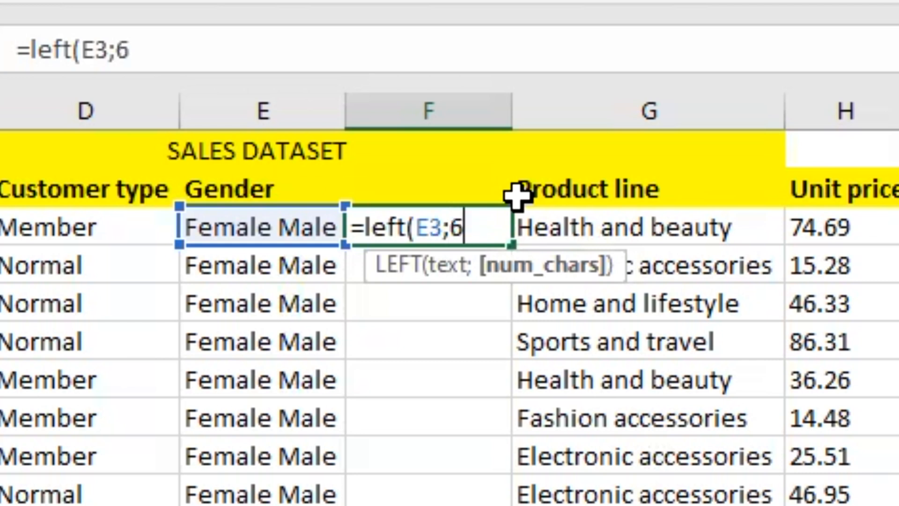
text())
key(Return)
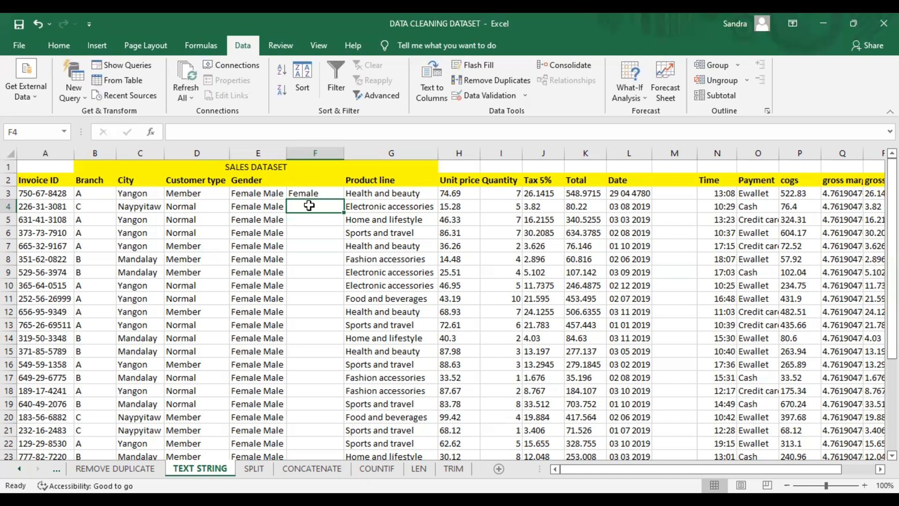
- Enter the formula =right(E4;5) in F4 to extract the last five characters of the Gender value
text(=)
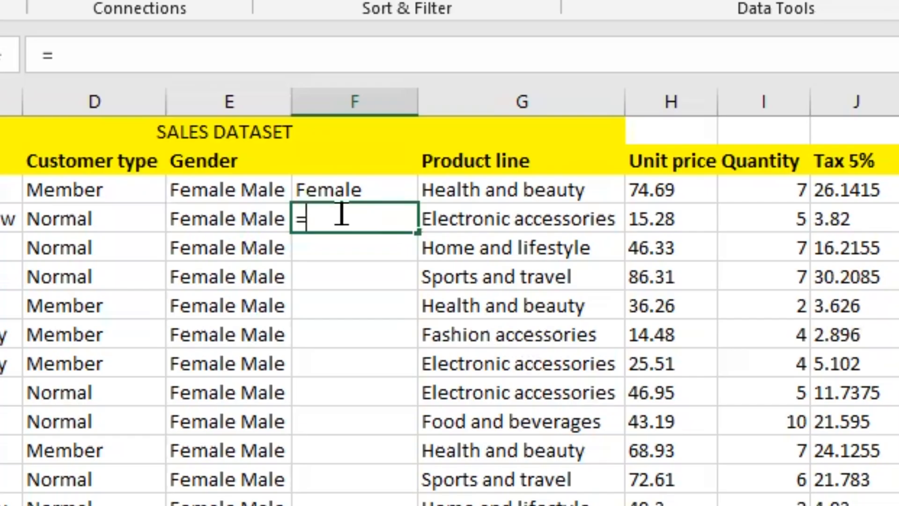
text(right)
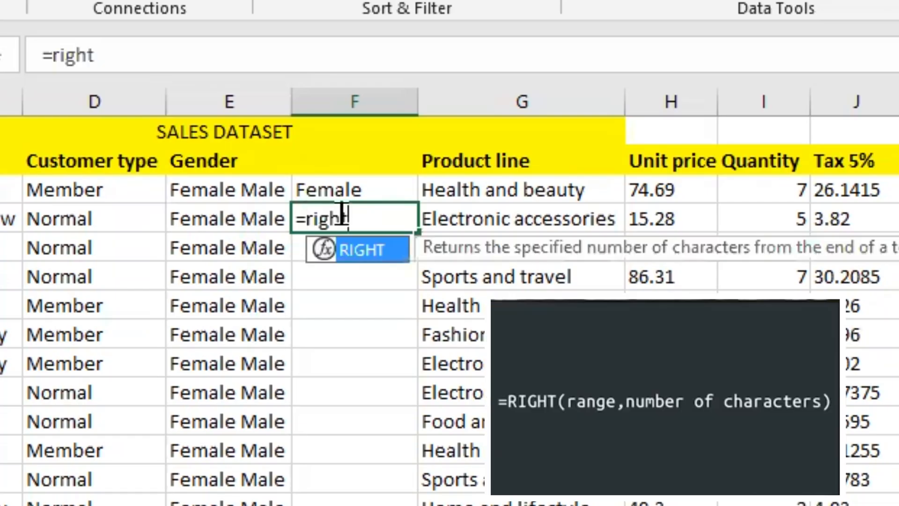
text(()
click(248, 207)
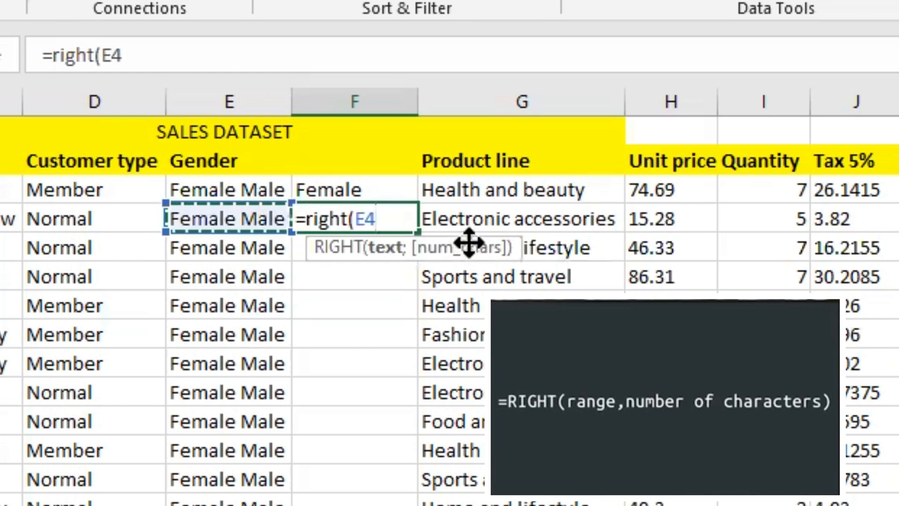
text(;)
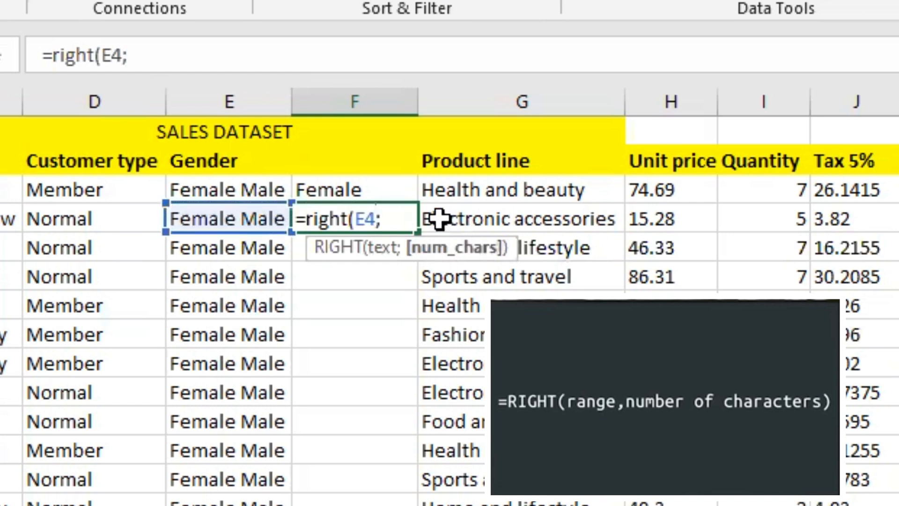
text(5)
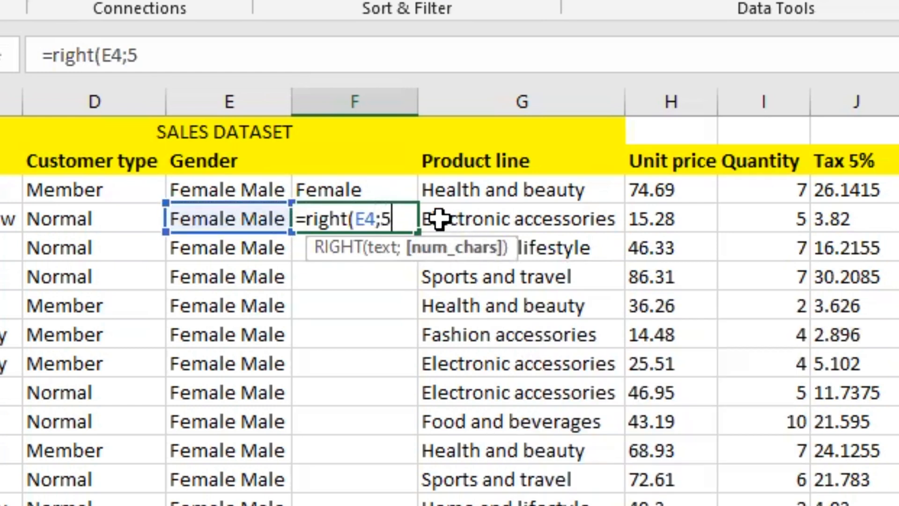
text())
key(Return)
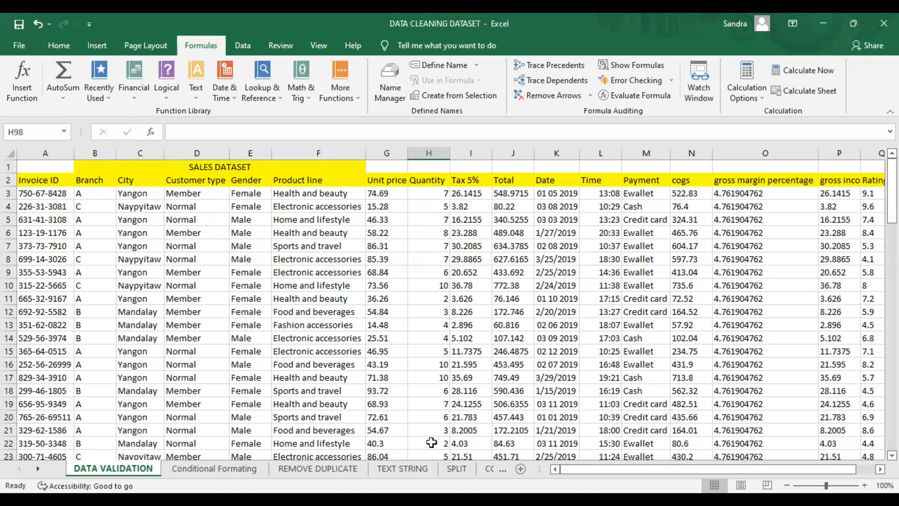
- Select the Quantity column from its header down to row 97 on the DATA VALIDATION sheet and open its data validation settings
key(ctrl+BackSpace)
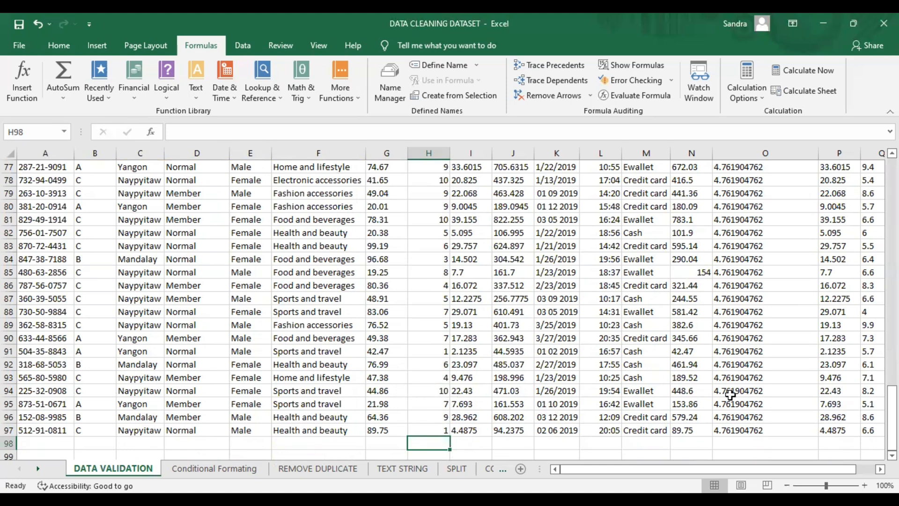
key(Down)
key(Down)
key(Down)
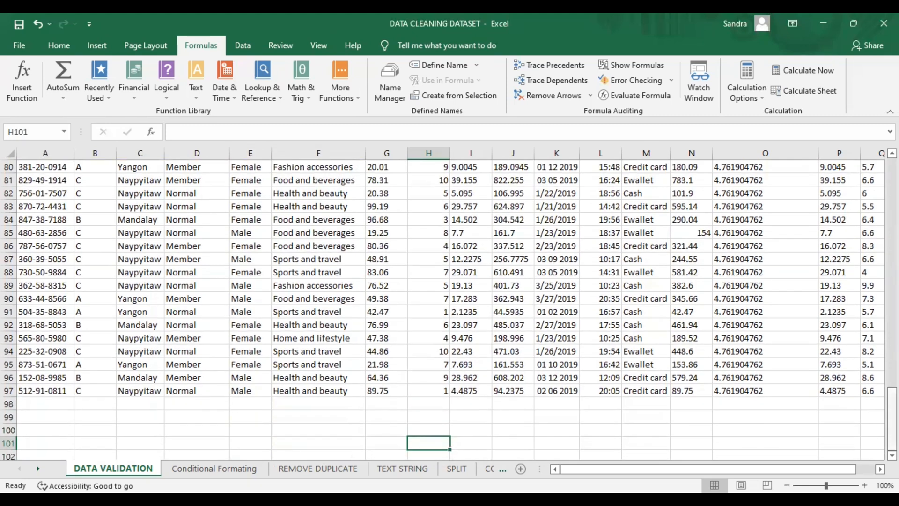
drag(892, 447, 891, 437)
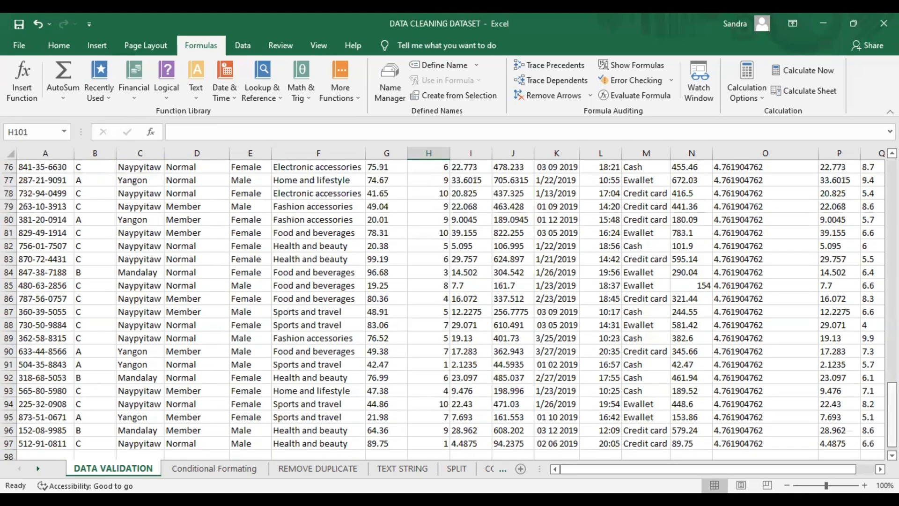
scroll(300, 407, down, 1)
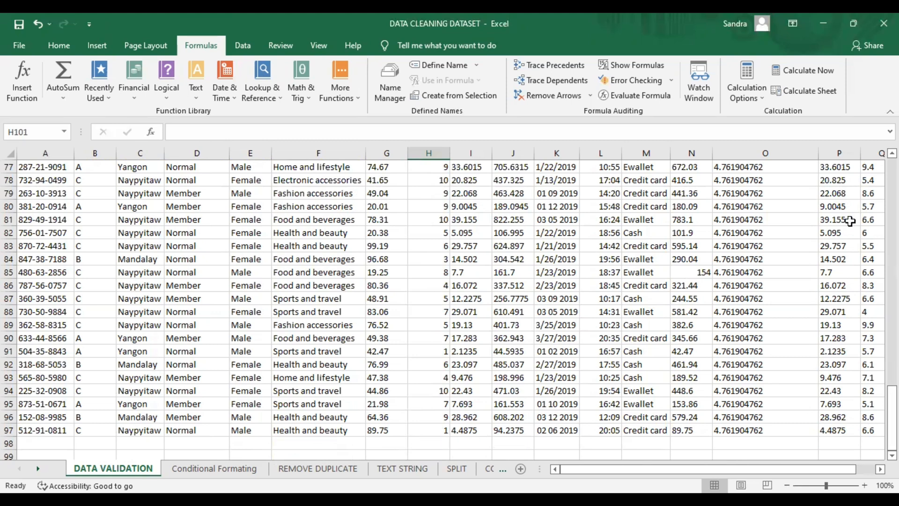
drag(892, 417, 892, 192)
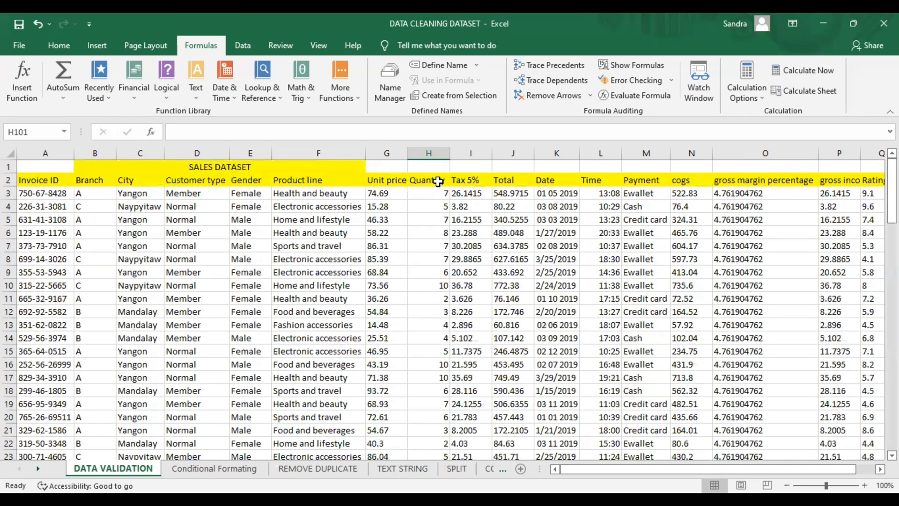
drag(438, 182, 429, 418)
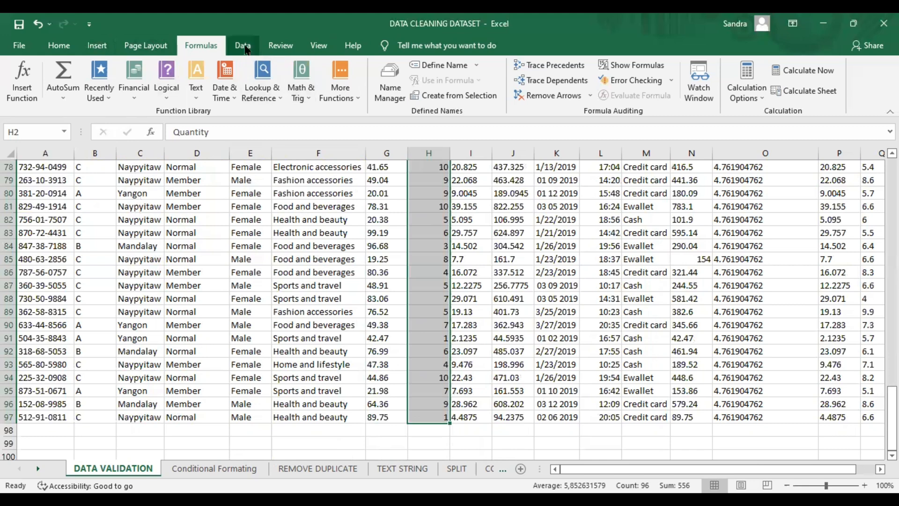
click(243, 44)
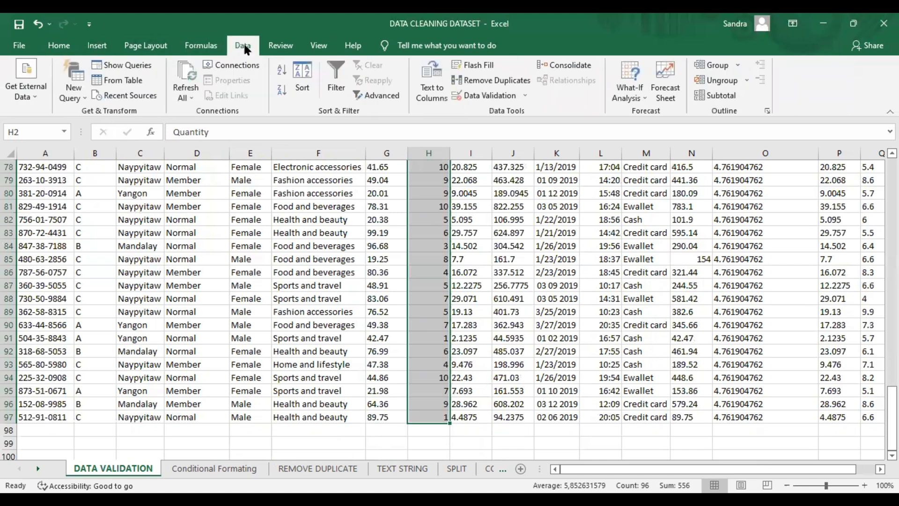
click(502, 98)
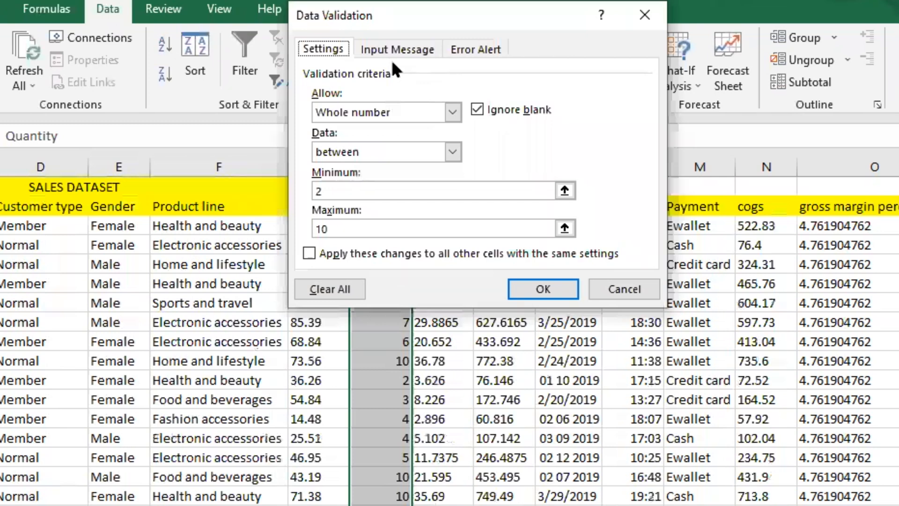
- Restrict the selected Quantity cells to whole numbers between 2 and 10 and apply the validation rule
click(452, 114)
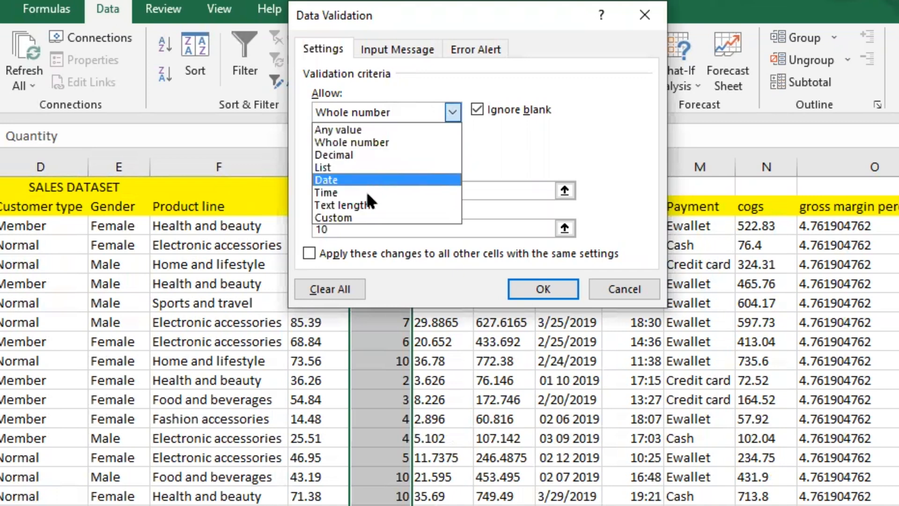
click(362, 143)
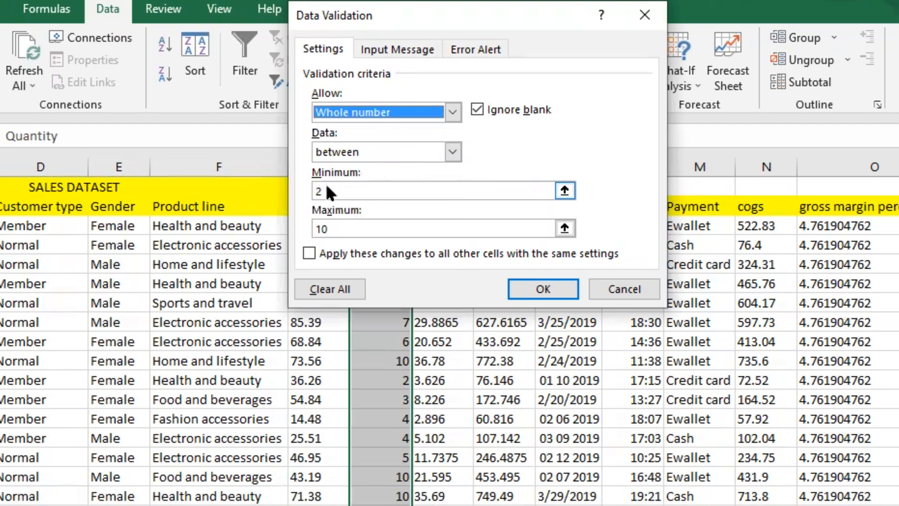
click(453, 151)
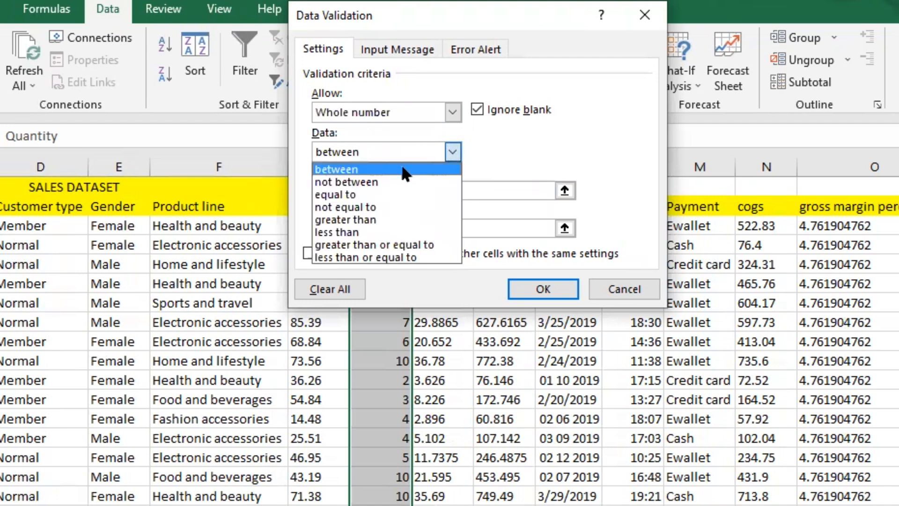
click(403, 170)
click(360, 191)
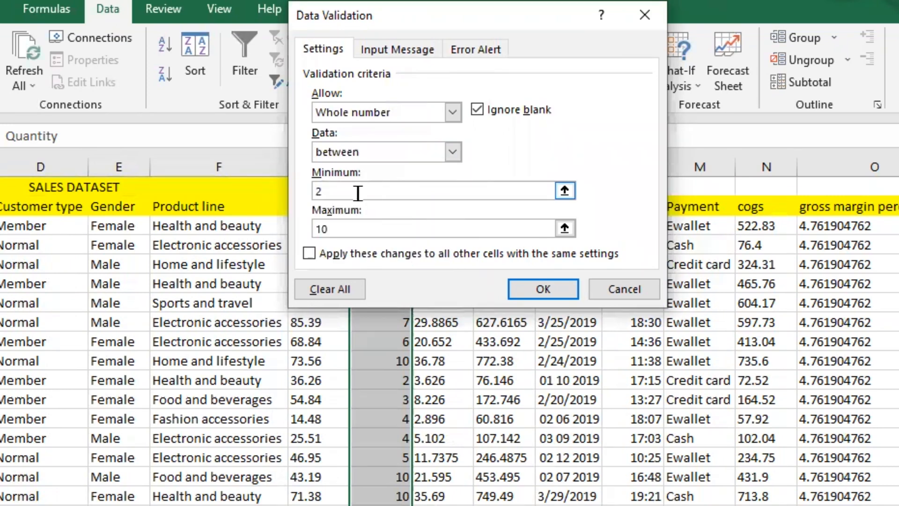
key(BackSpace)
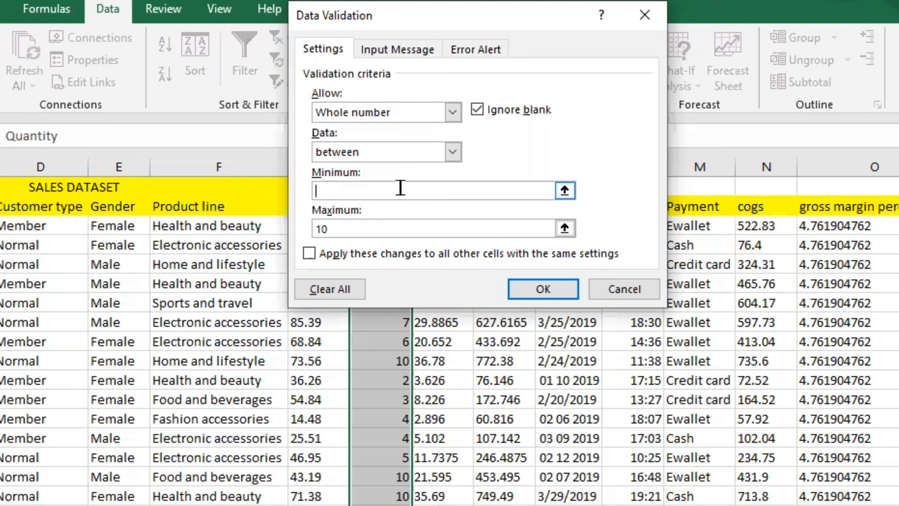
text(2)
click(386, 228)
click(552, 287)
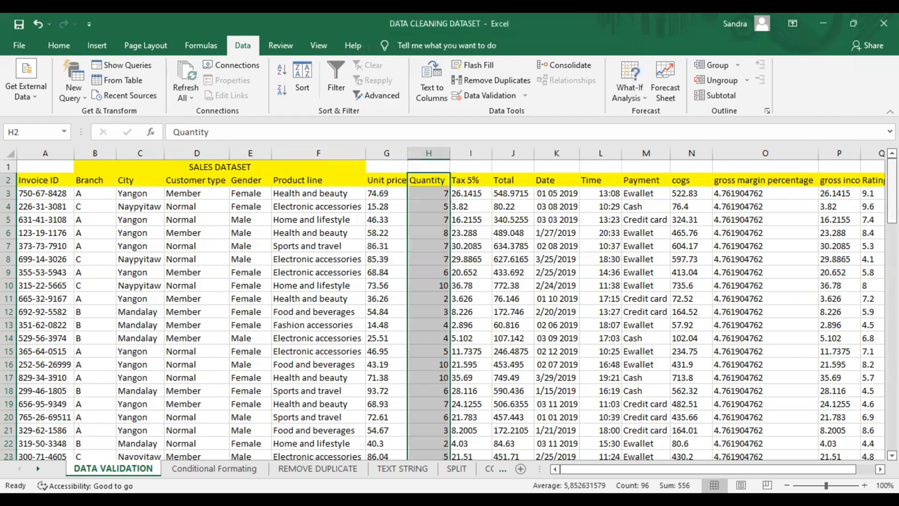
- Try to enter 11 in H98 below the Quantity data to test the validation rule
scroll(407, 453, down, 20)
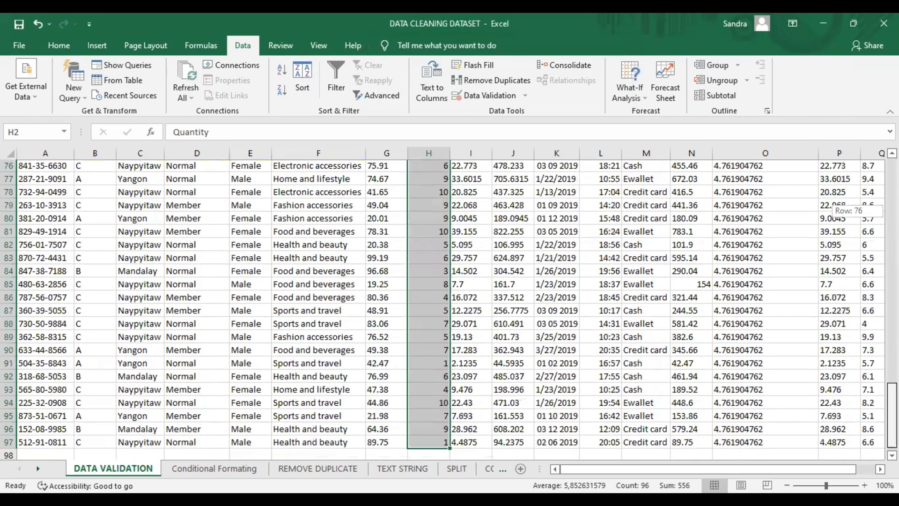
click(411, 445)
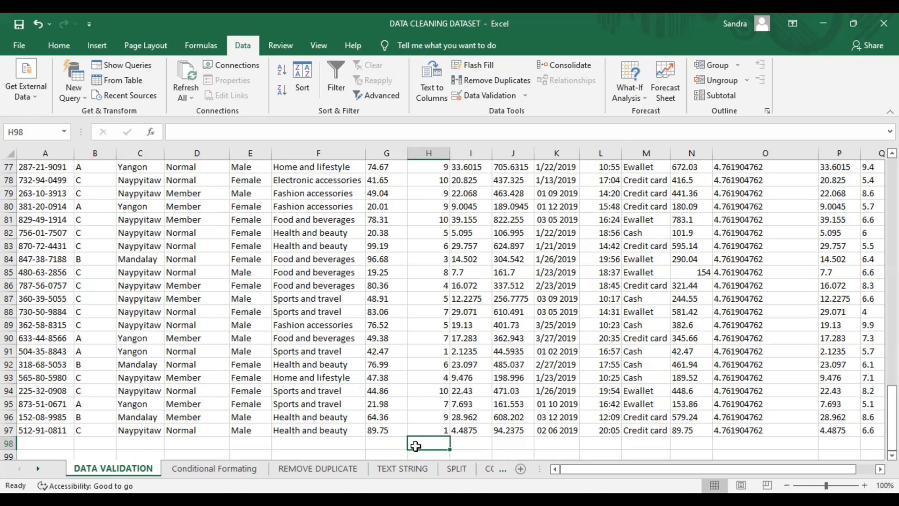
text(11)
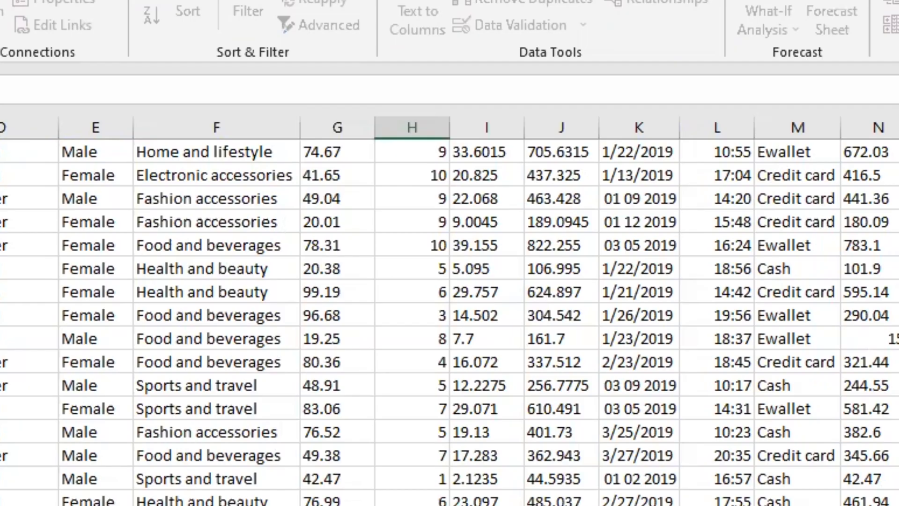
key(Return)
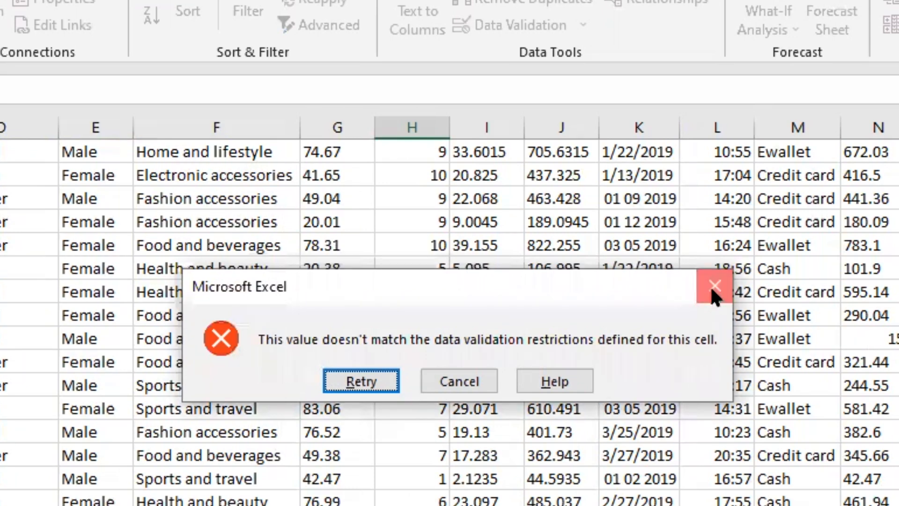
click(713, 285)
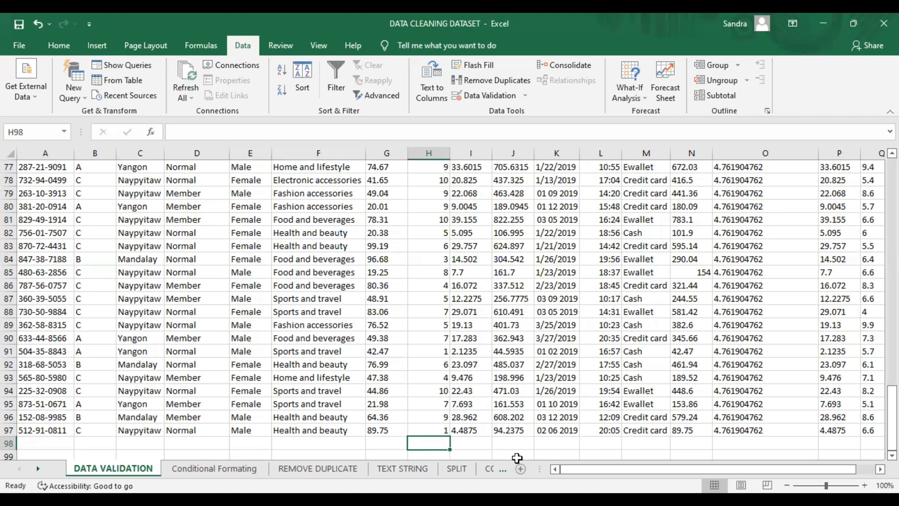
- Enter 8 in H98 as a second validation test and clear the cell again
text(8)
key(Return)
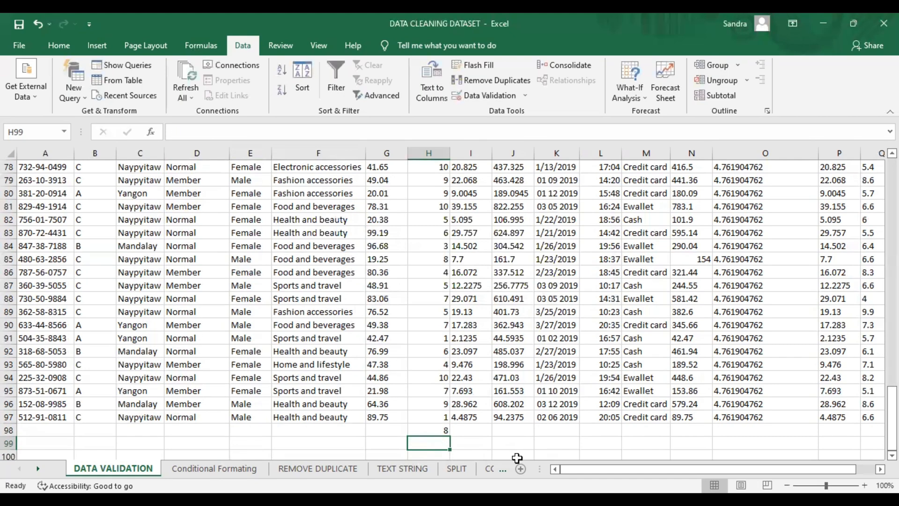
click(443, 431)
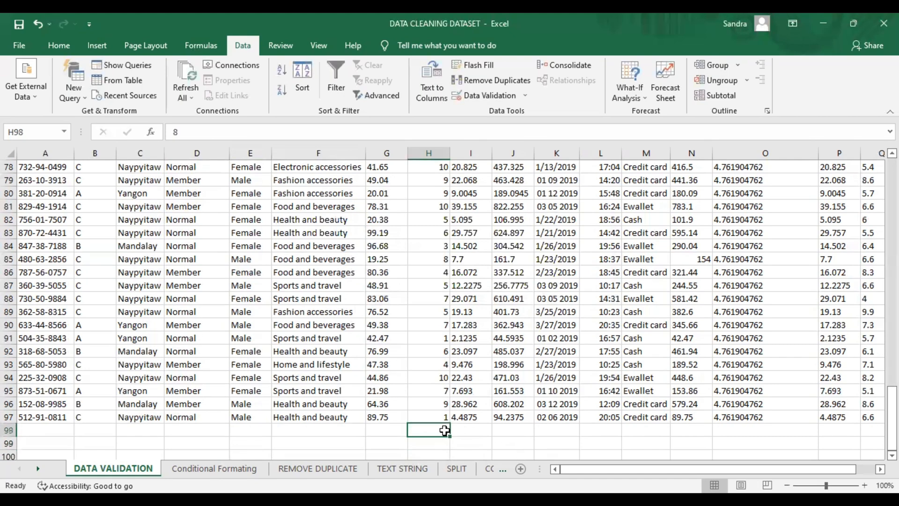
click(479, 434)
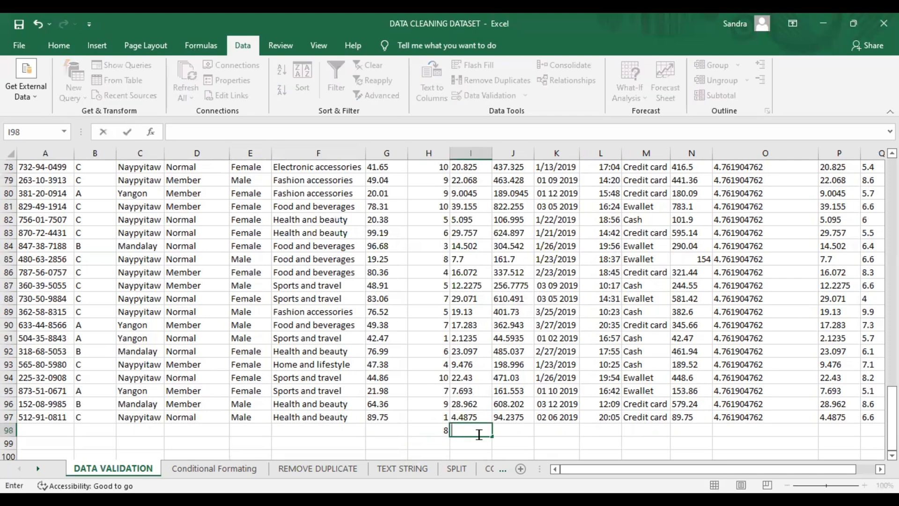
click(436, 429)
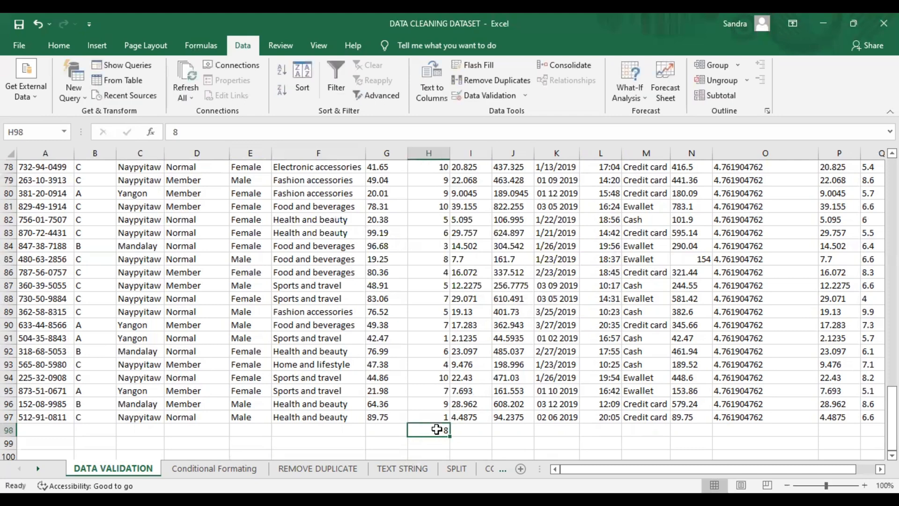
key(BackSpace)
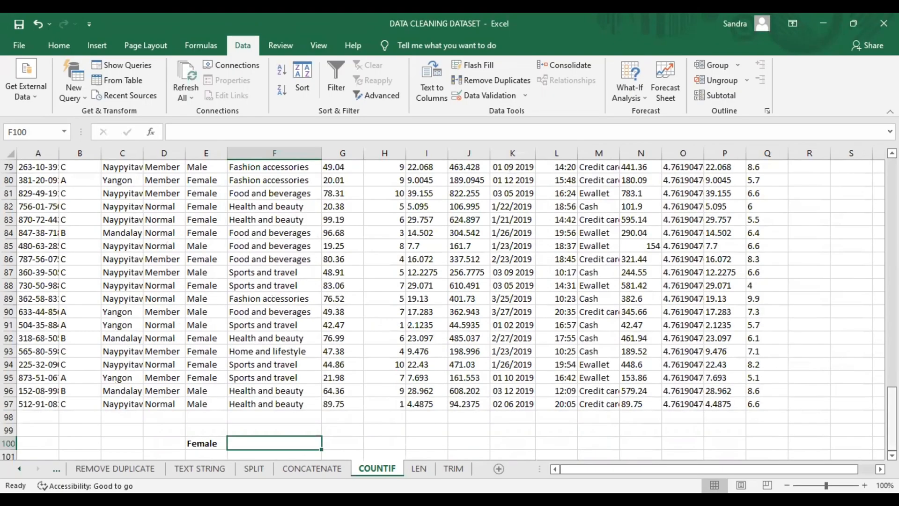
- Start a COUNTIF formula in F100 beside the Female label, using the Gender range E3:E97
drag(892, 412, 892, 181)
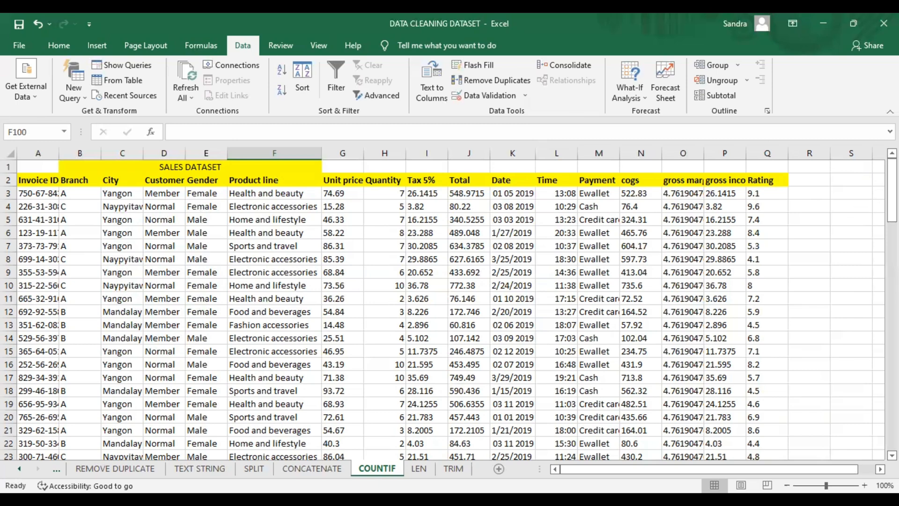
drag(892, 192, 892, 421)
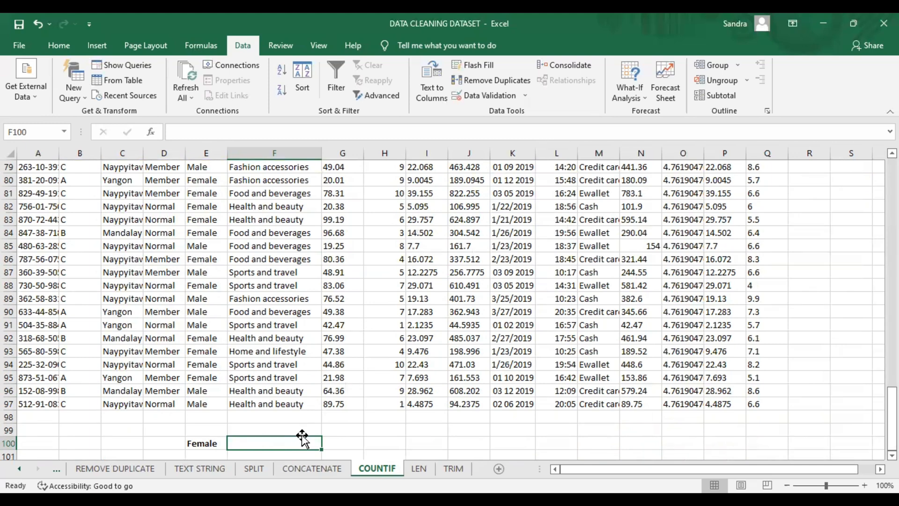
text(=)
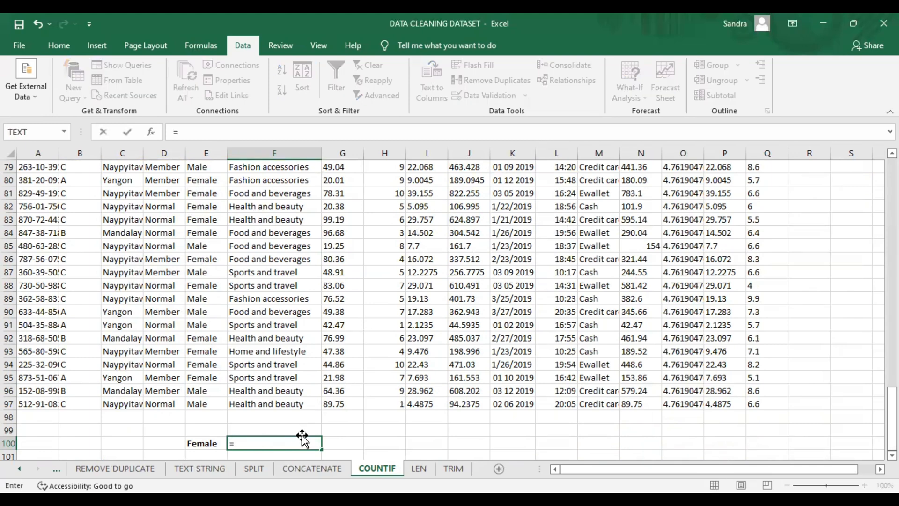
text(countif)
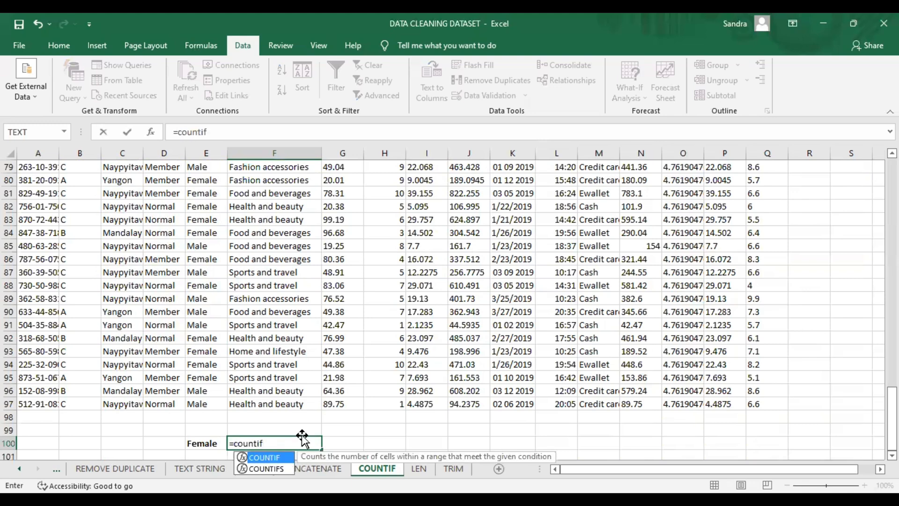
text(()
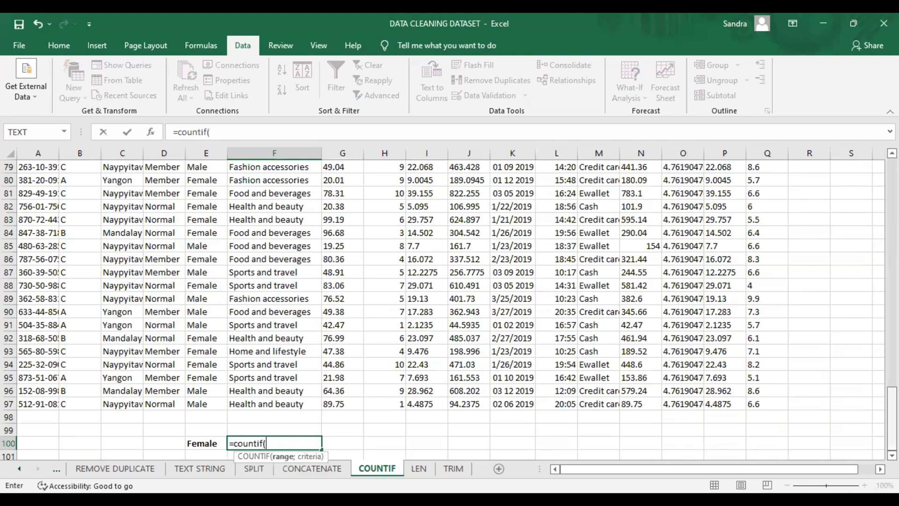
scroll(197, 184, up, 20)
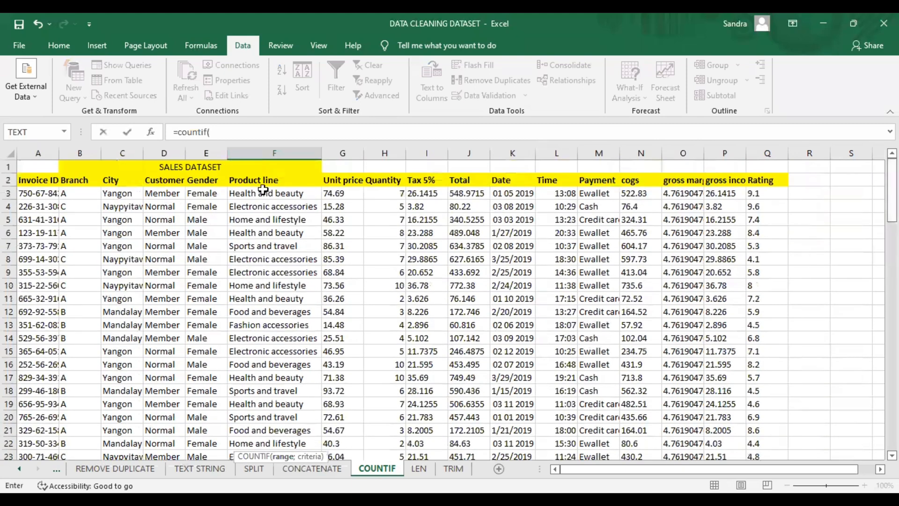
click(201, 193)
drag(196, 264, 195, 427)
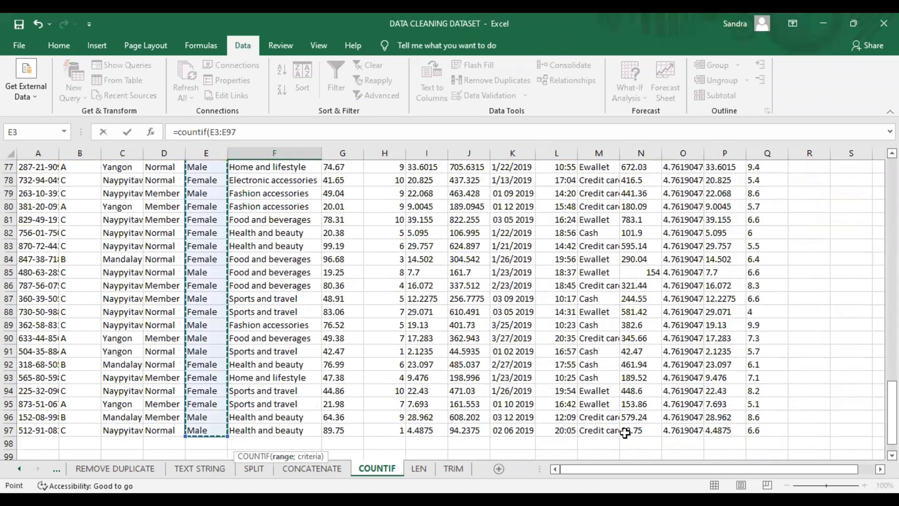
drag(892, 410, 892, 416)
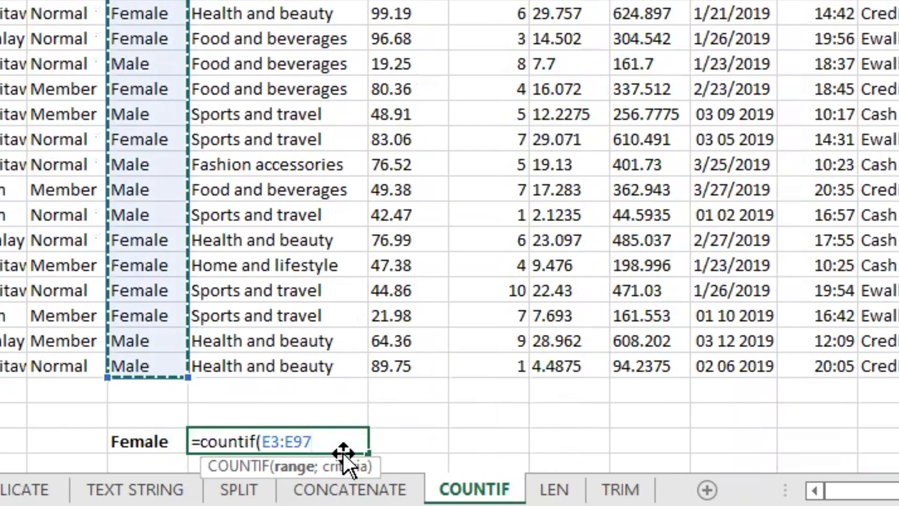
- Complete the F100 COUNTIF formula with the criterion "Female" and enter it
text(;)
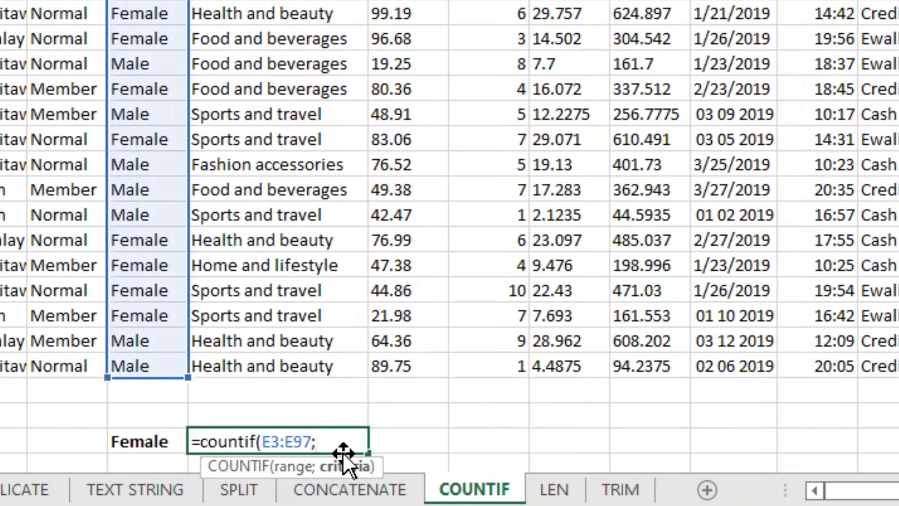
text("Female)
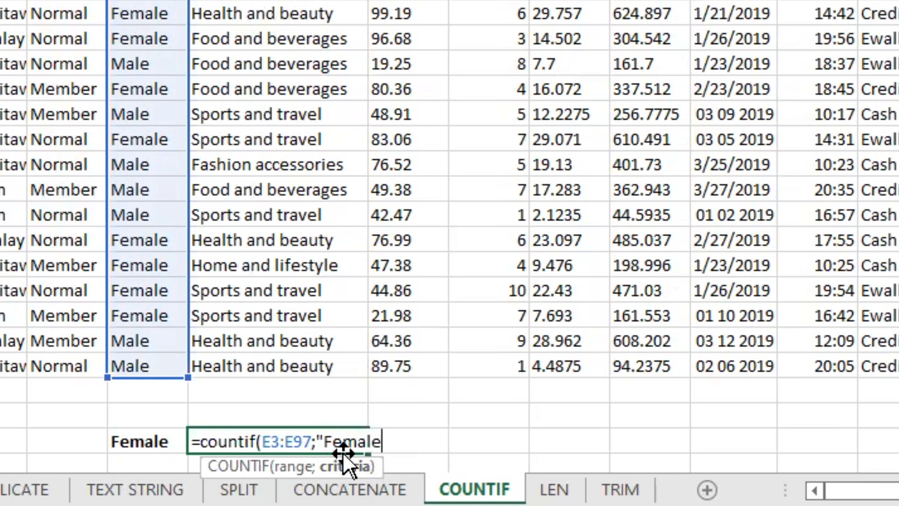
text(")
key(BackSpace)
text("))
key(Return)
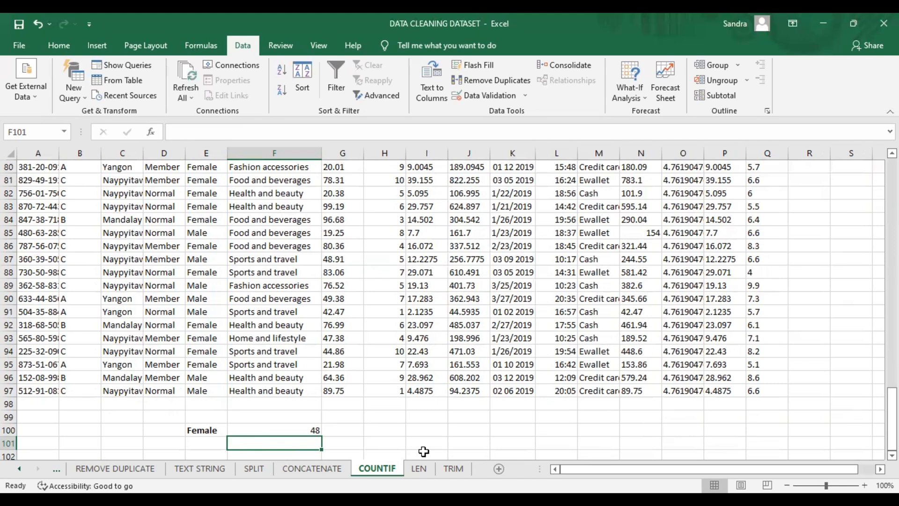
- Add a bold Male label in E101 below the Female label
key(Left)
text(Male)
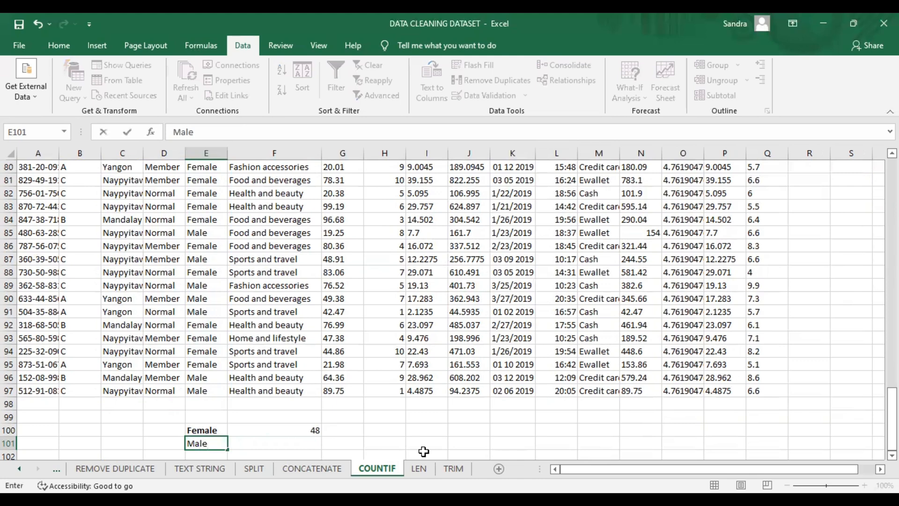
key(Tab)
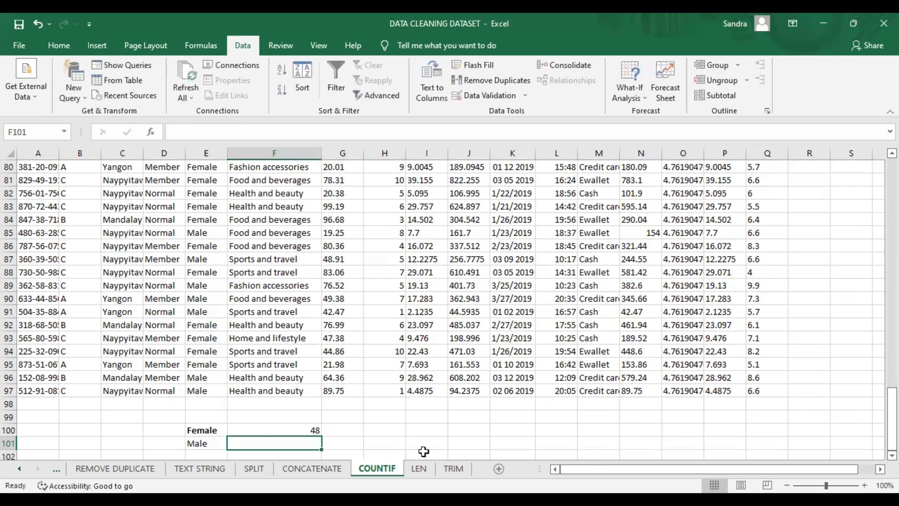
key(Left)
key(Right)
- Count the male entries in F101 with the formula =COUNTIF(E3:E97;"Male")
text(=)
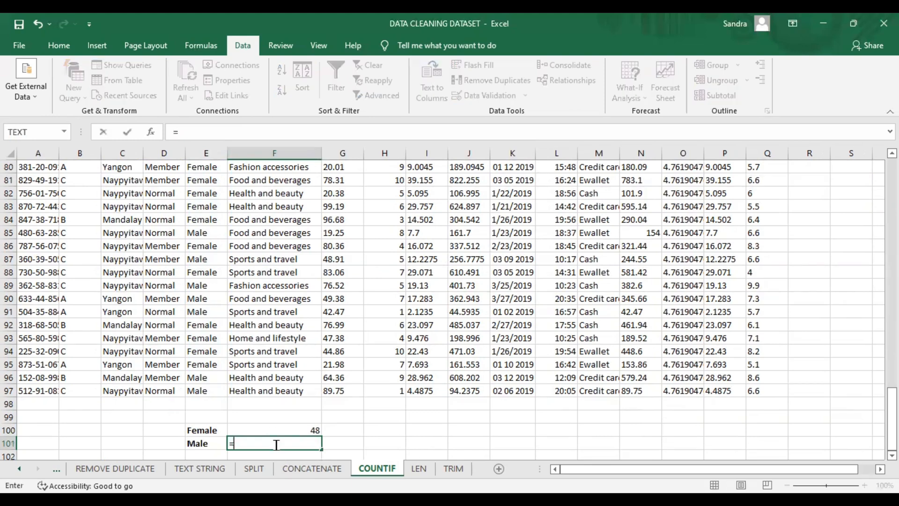
text(count)
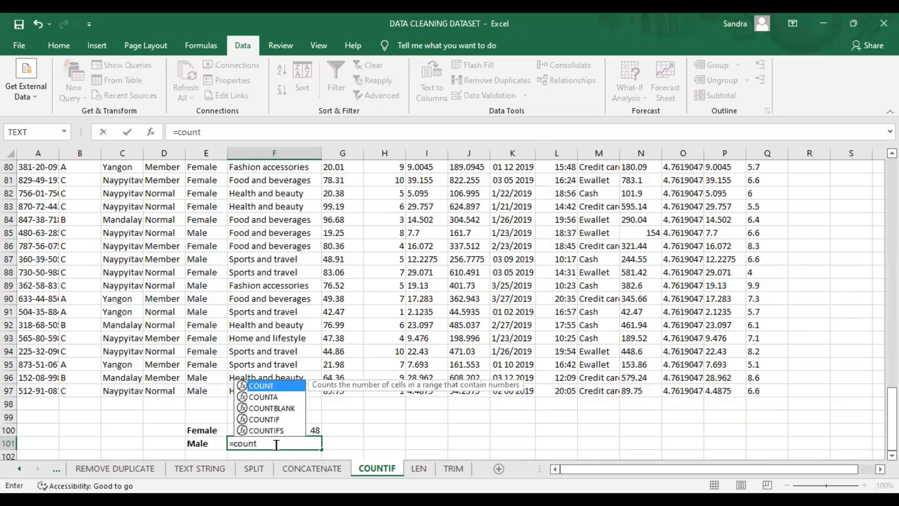
text(if()
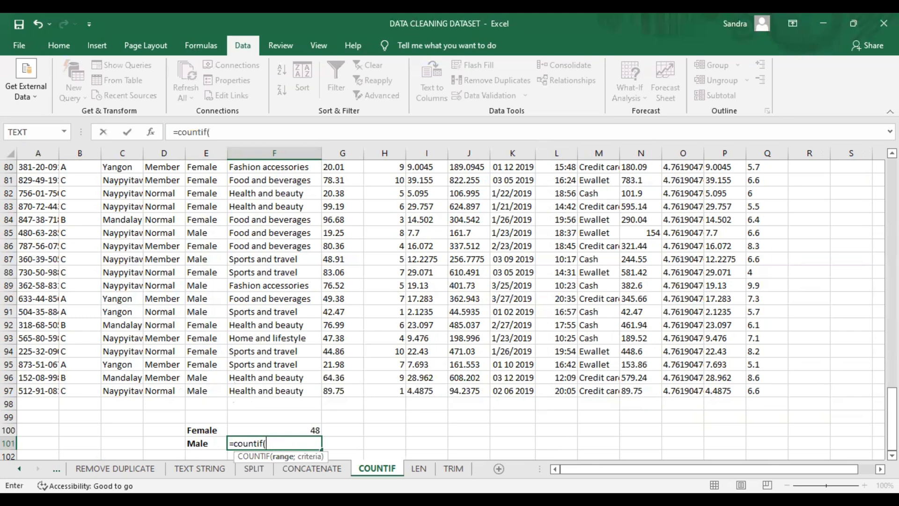
drag(891, 419, 892, 188)
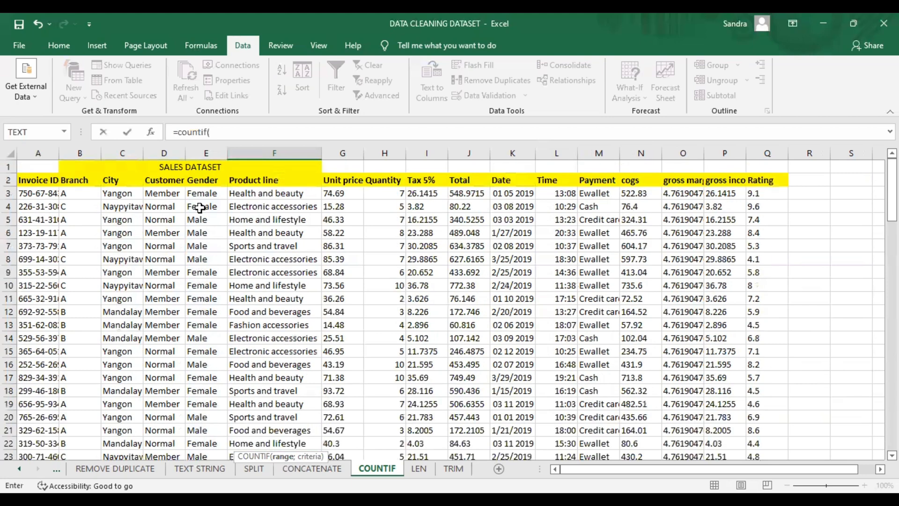
click(195, 192)
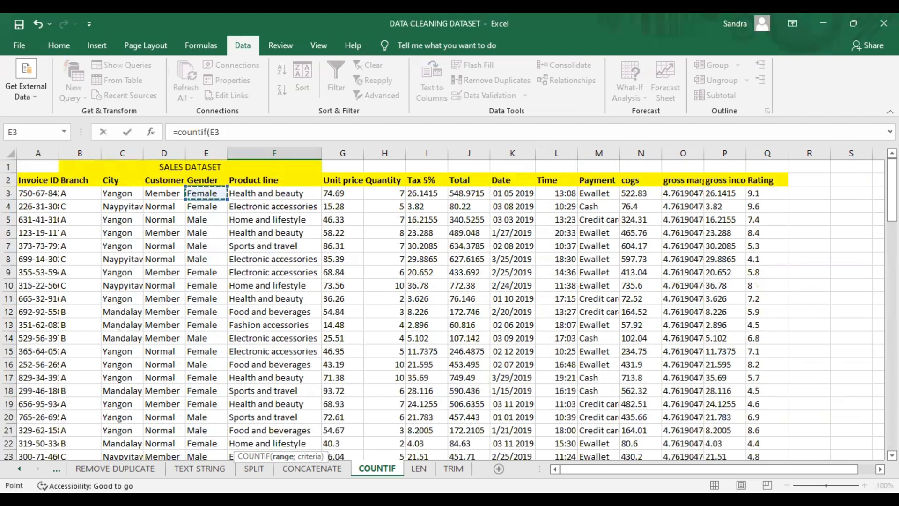
drag(205, 193, 195, 391)
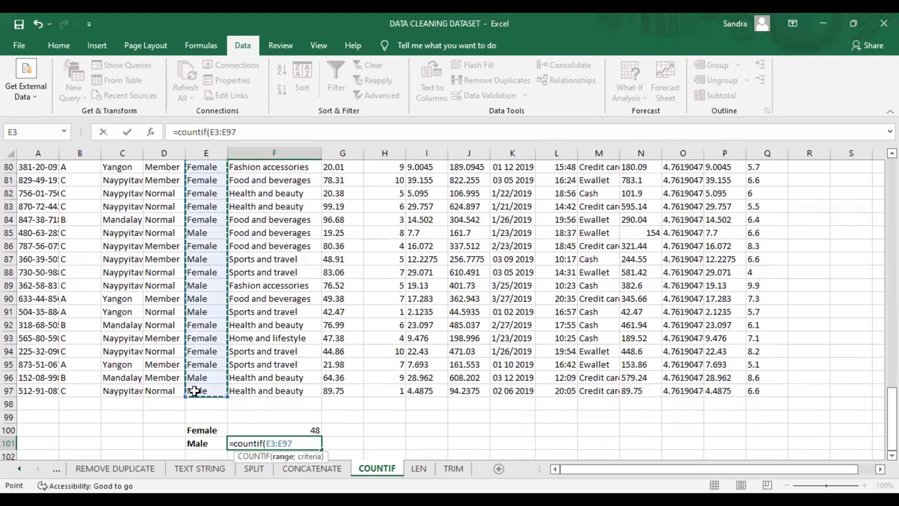
text(,)
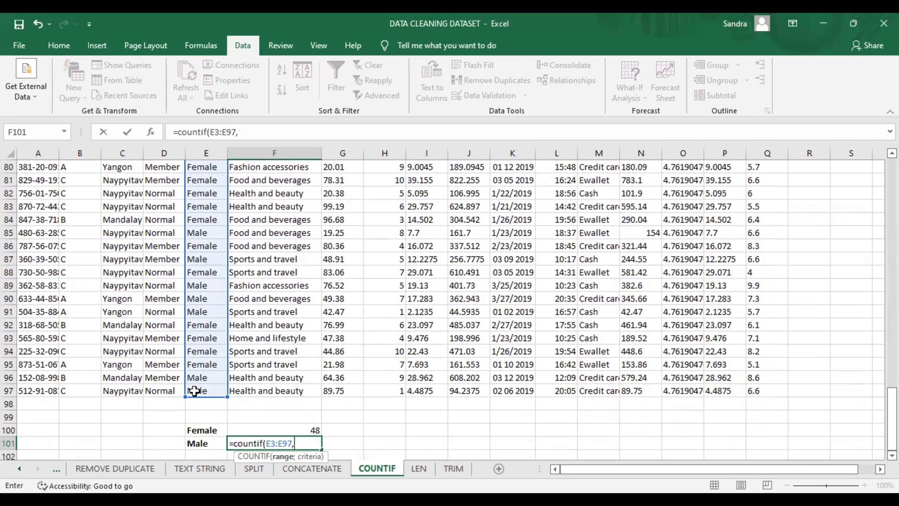
text("Male"))
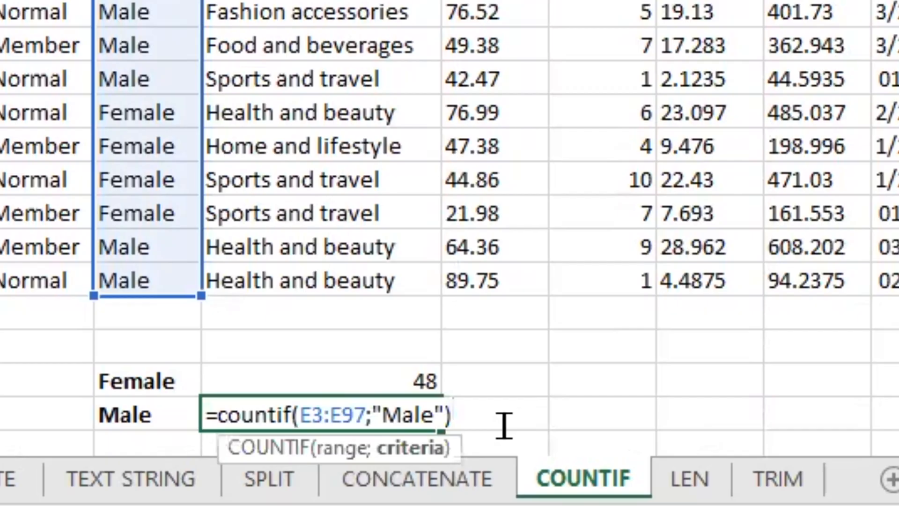
key(Return)
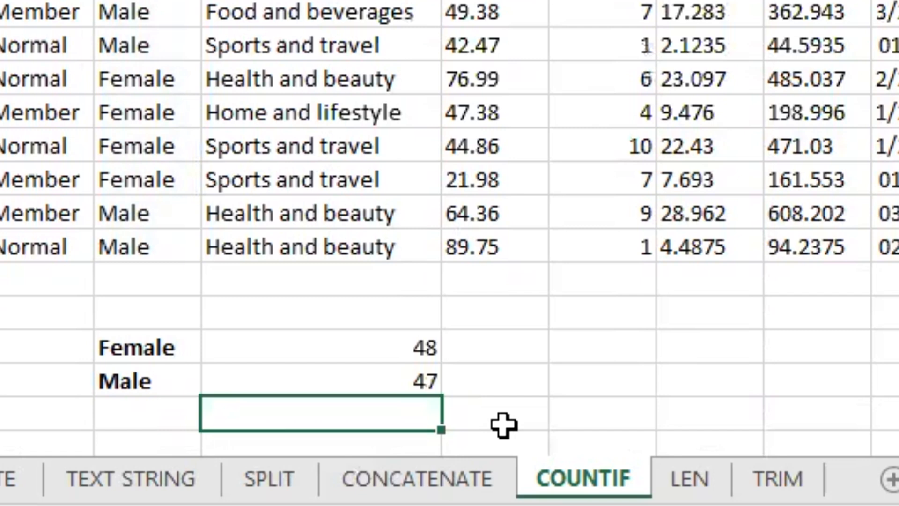
drag(891, 413, 892, 181)
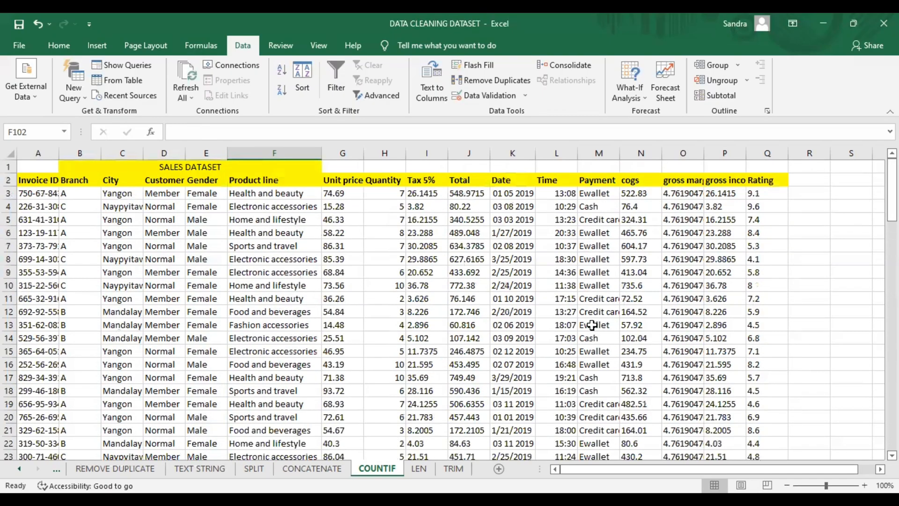